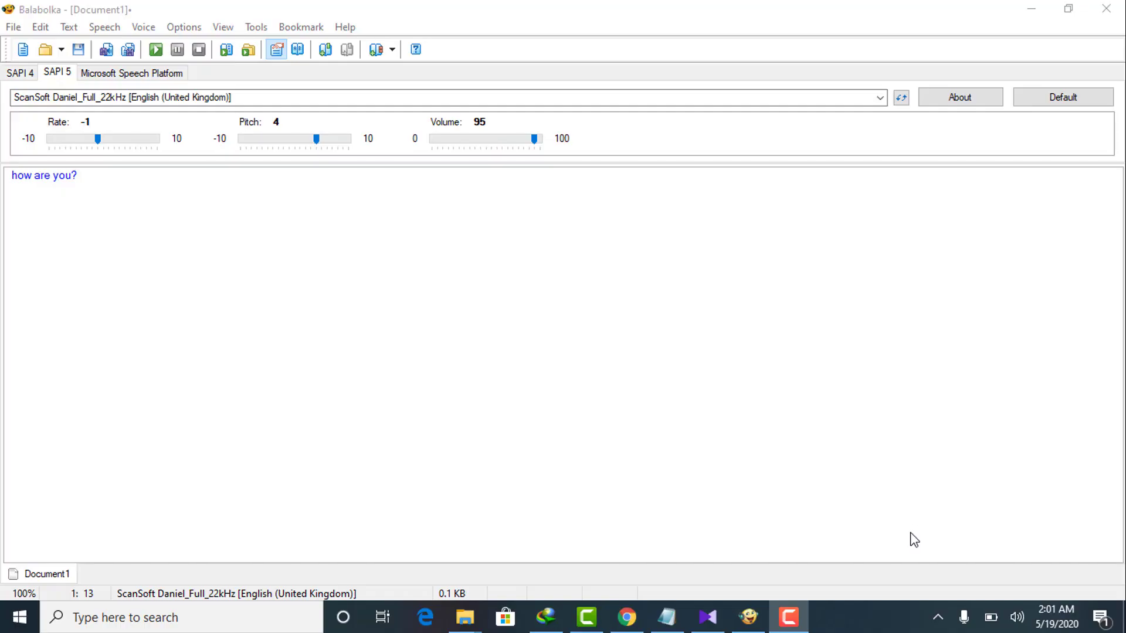
Browse Balabolka's menus and confirm ScanSoft Daniel as the selected voice.
left_click(14, 29)
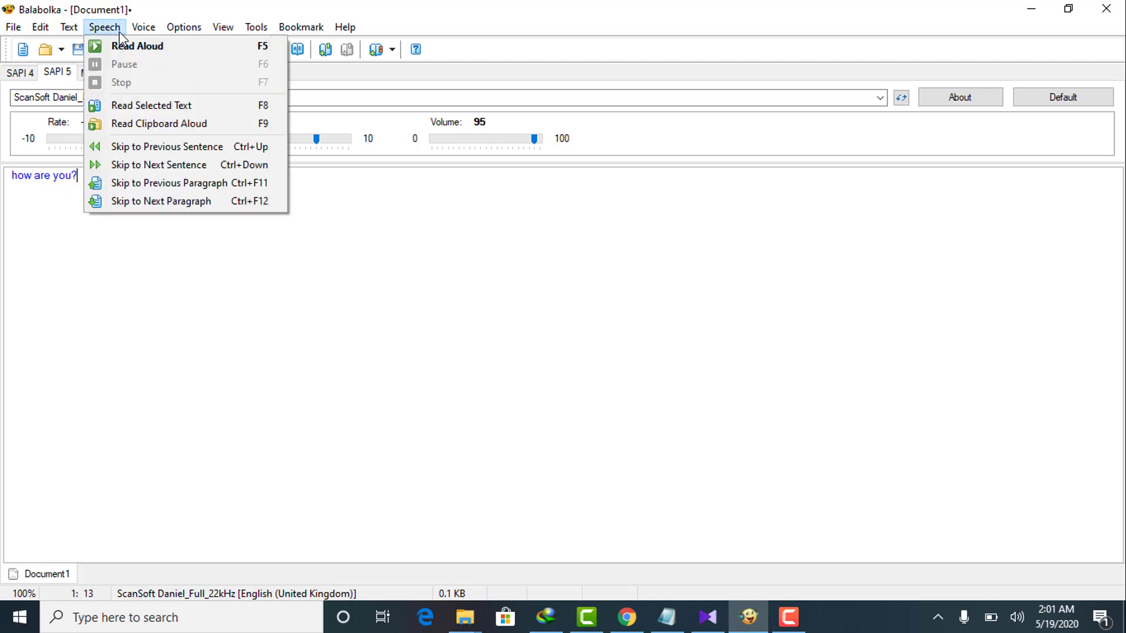
mouse_move(145, 38)
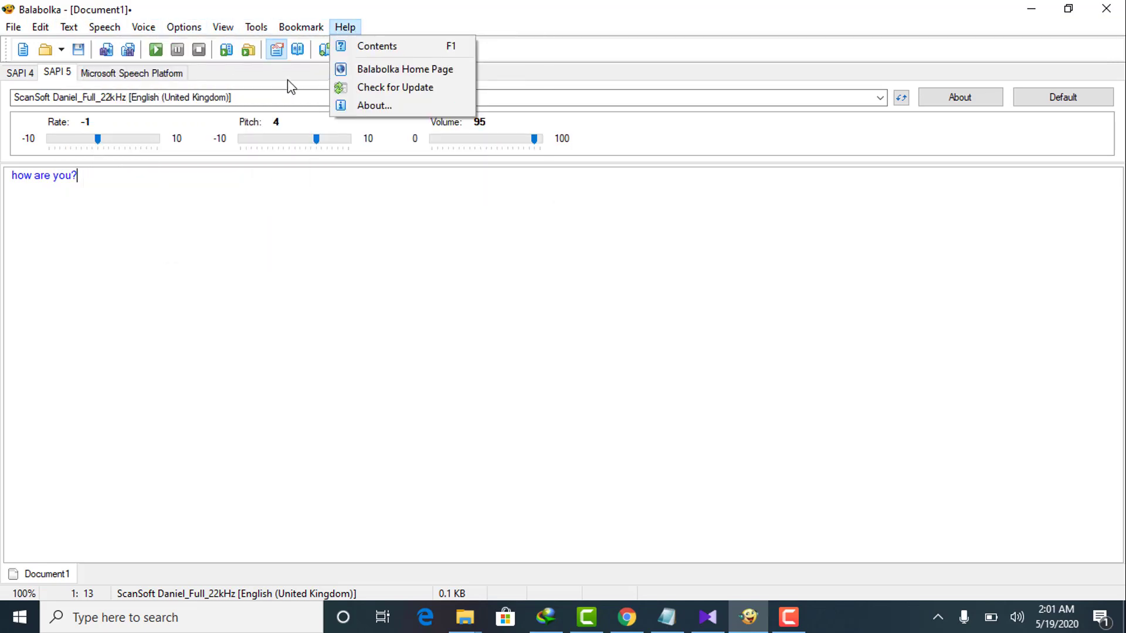
left_click(261, 100)
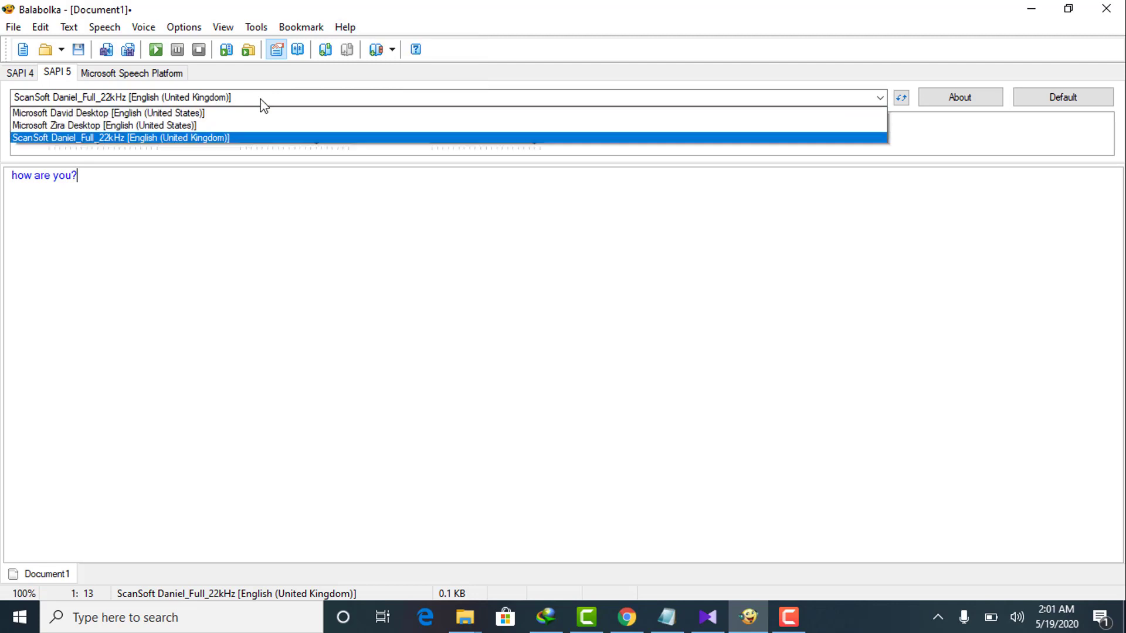
left_click(880, 98)
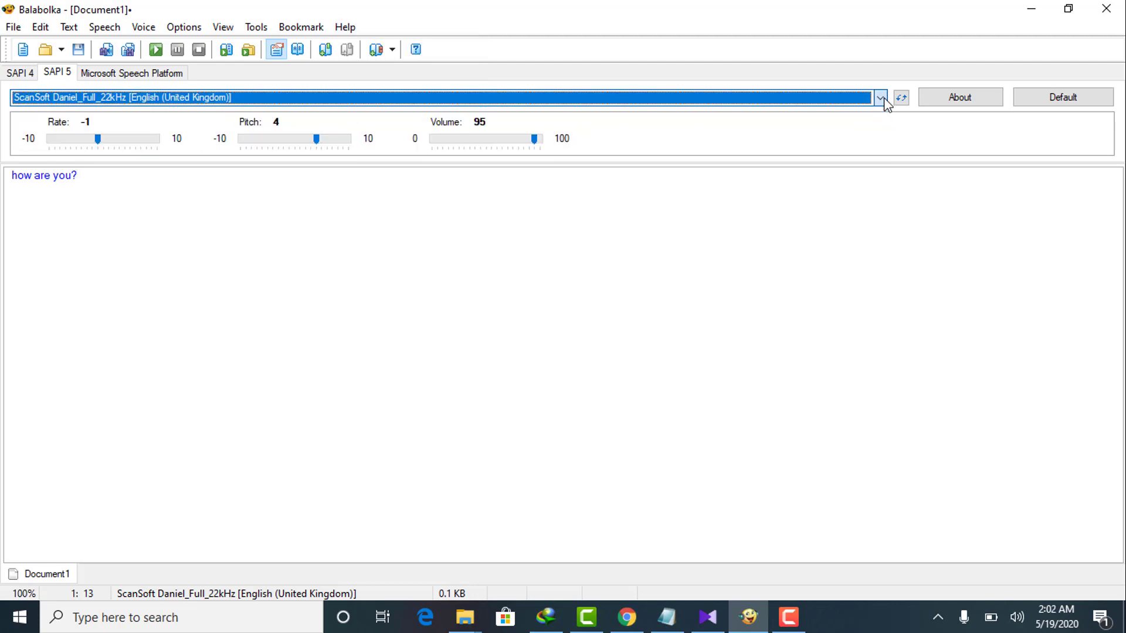
left_click(878, 98)
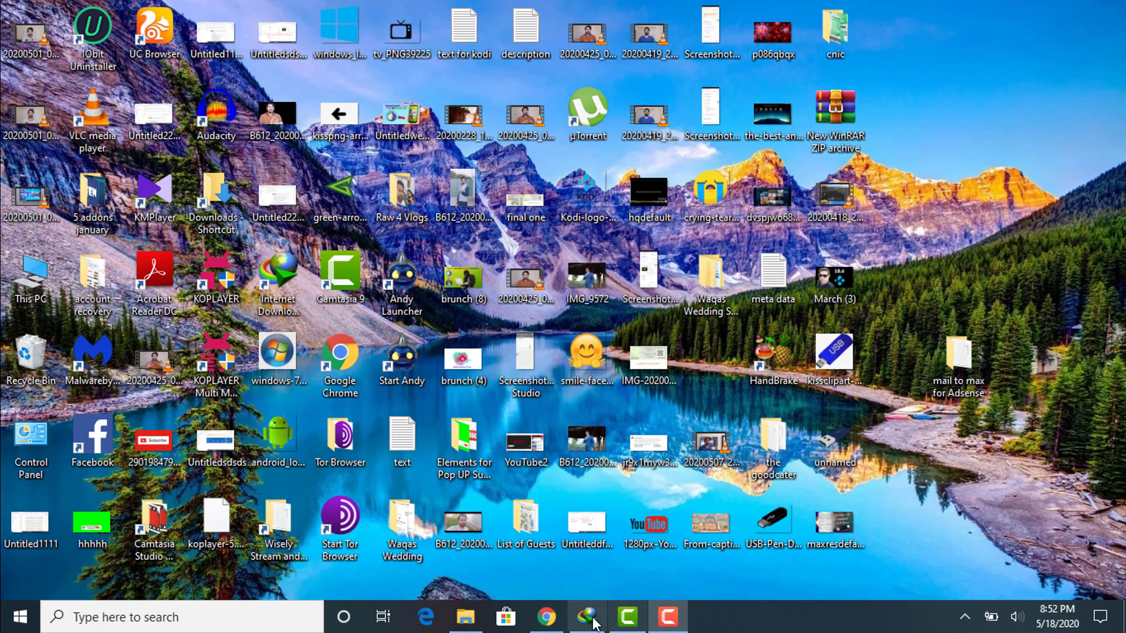
Switch to Chrome on the cross-plus-a.com Balabolka page and scroll toward the download section.
left_click(546, 617)
left_click(350, 49)
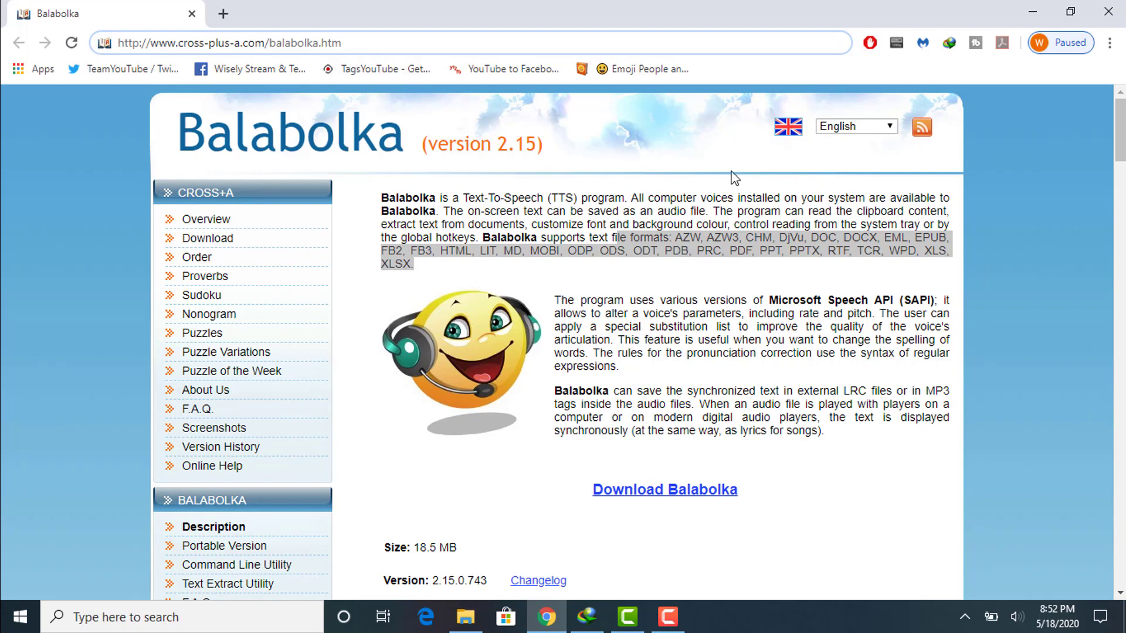
left_click(438, 147)
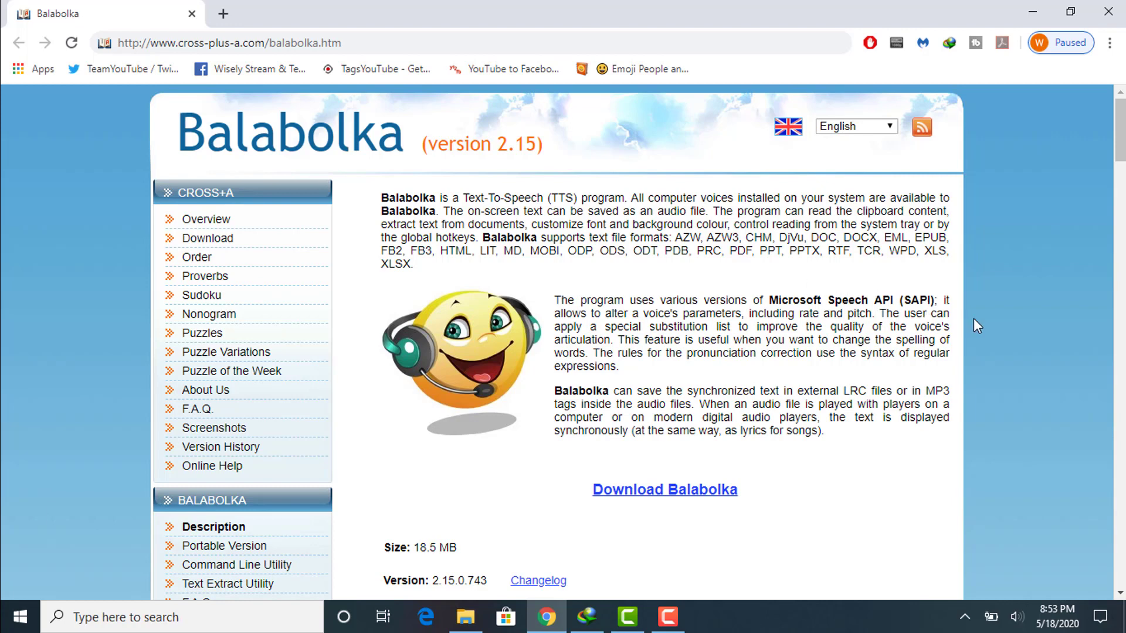
scroll(969, 319, "down", 3)
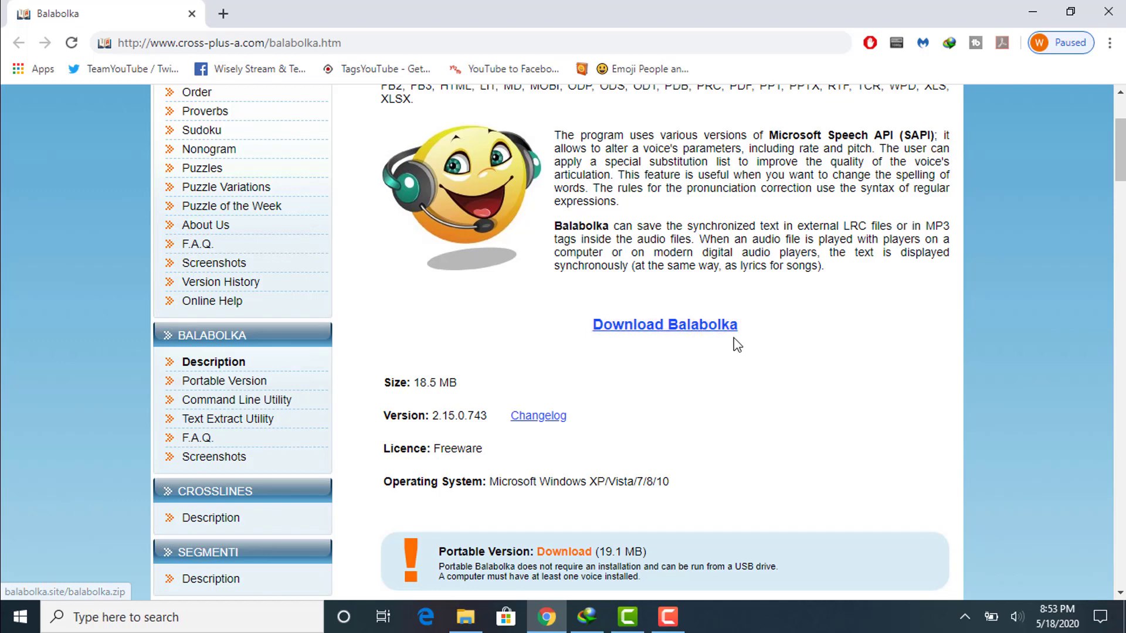
scroll(745, 349, "down", 2)
Highlight the Size: 18.5 MB, Licence: Freeware and operating system lines of the download details.
left_click_drag(382, 299, 465, 307)
left_click(453, 303)
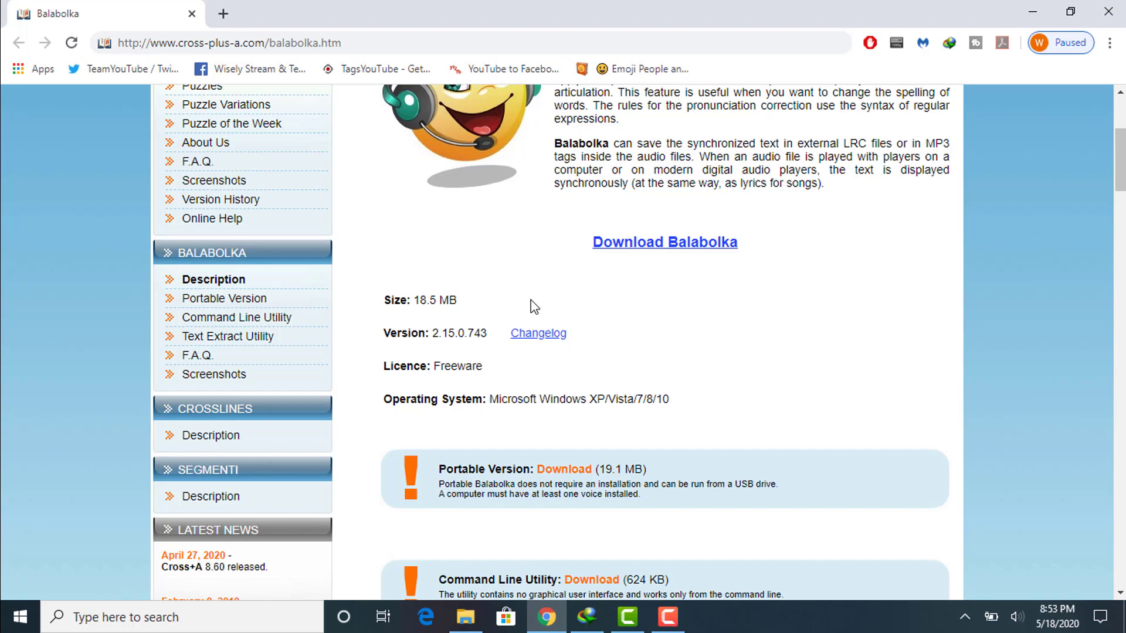
scroll(722, 335, "down", 2)
left_click_drag(383, 286, 495, 288)
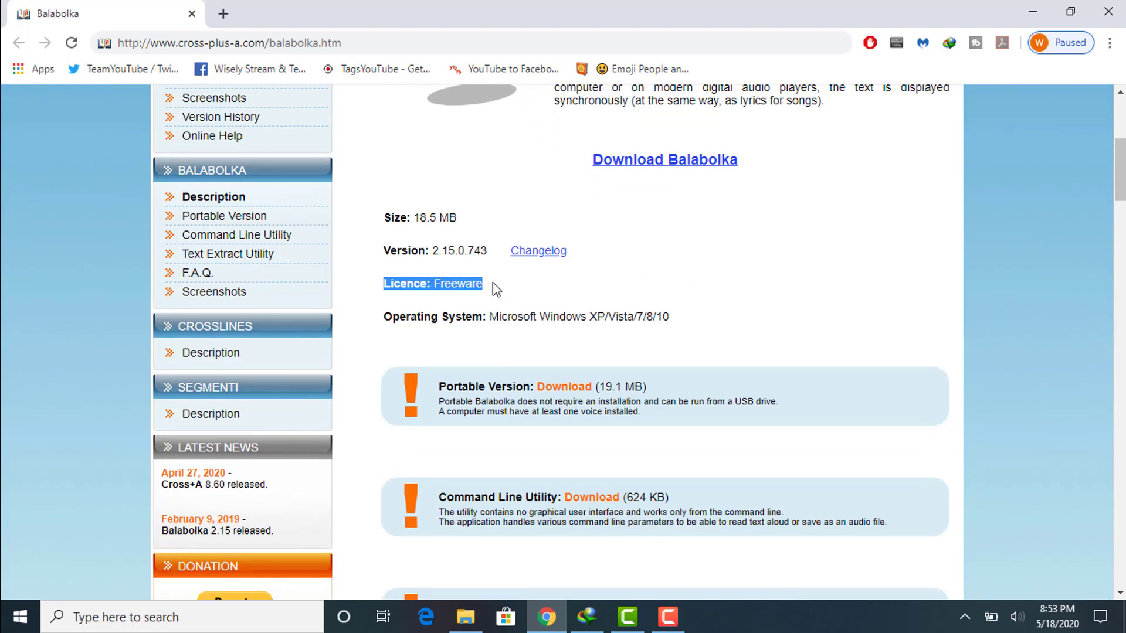
left_click(792, 291)
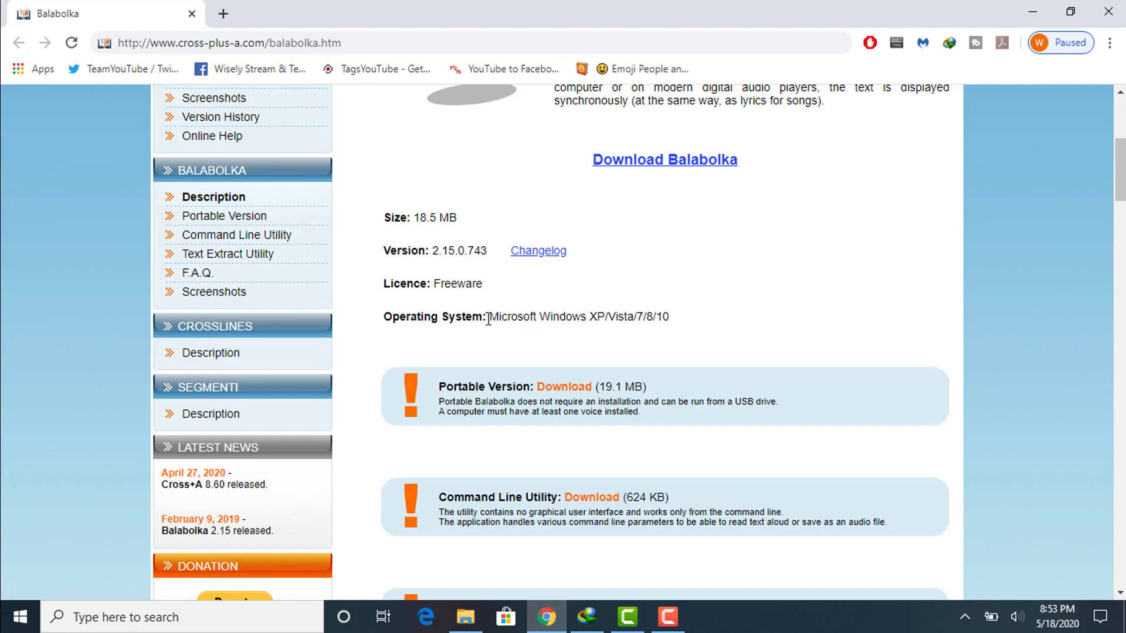
left_click_drag(507, 317, 591, 319)
left_click(623, 319)
scroll(829, 314, "down", 10)
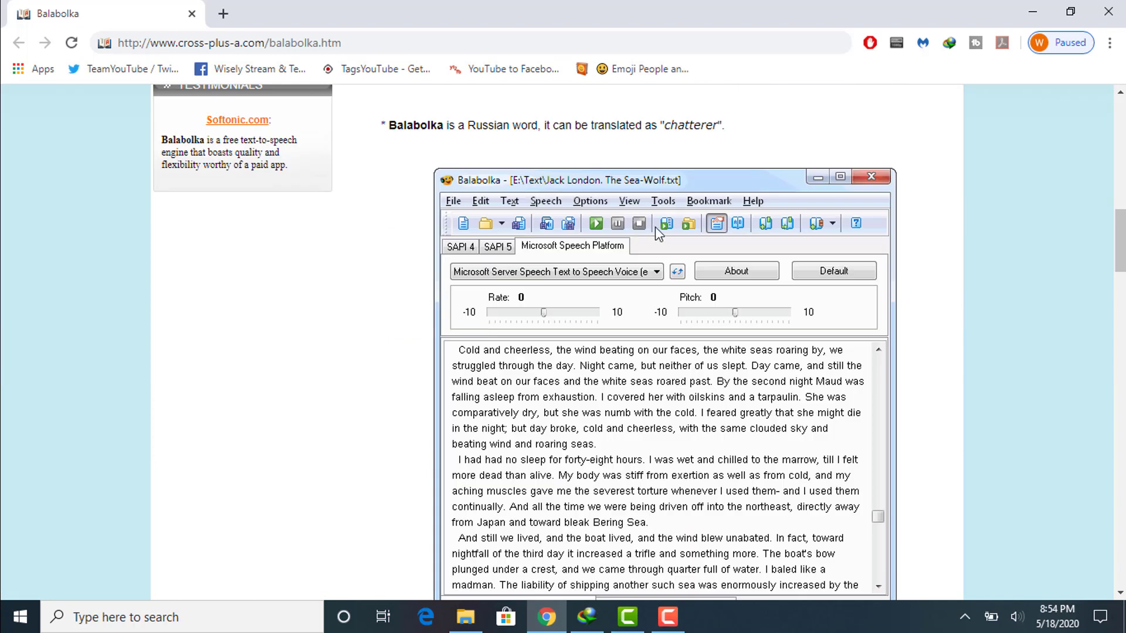
scroll(651, 228, "down", 8)
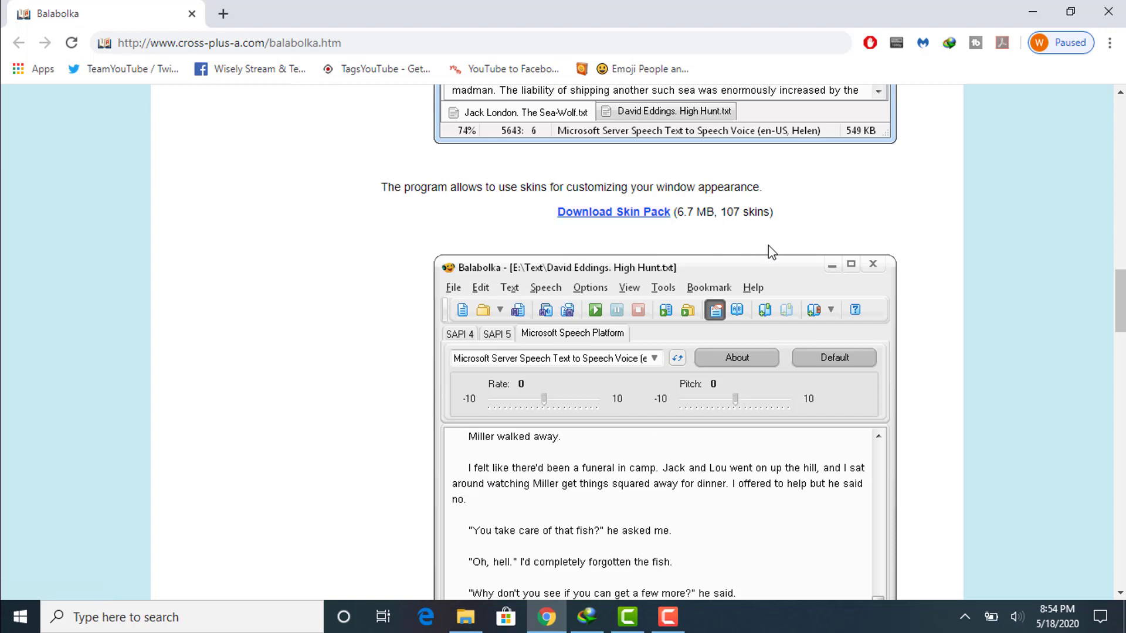
scroll(767, 245, "down", 10)
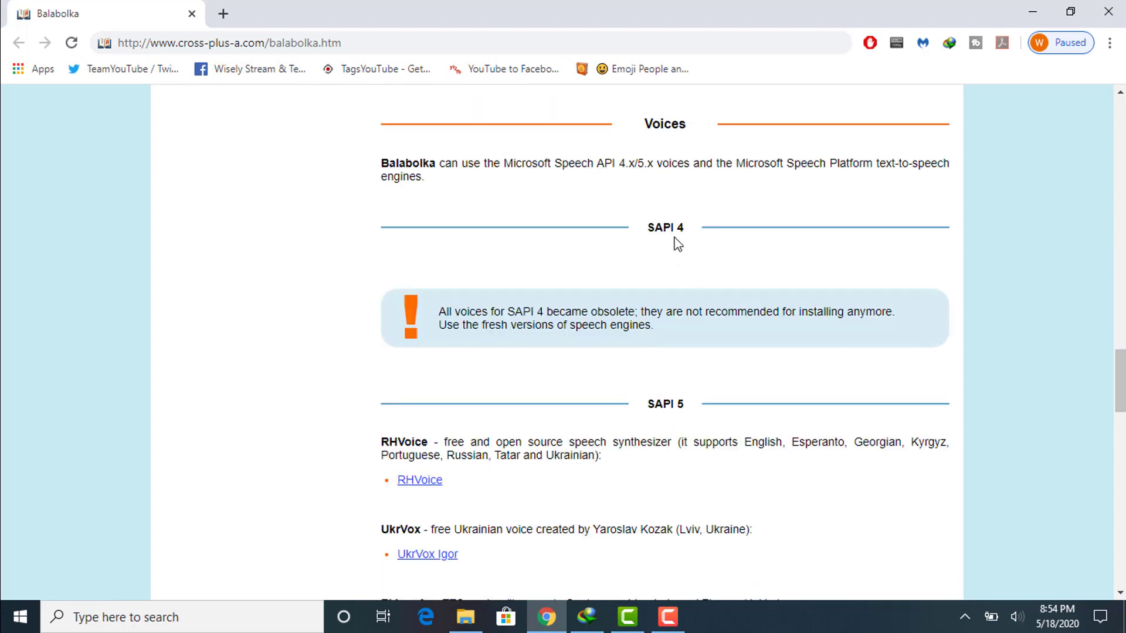
scroll(715, 386, "down", 1)
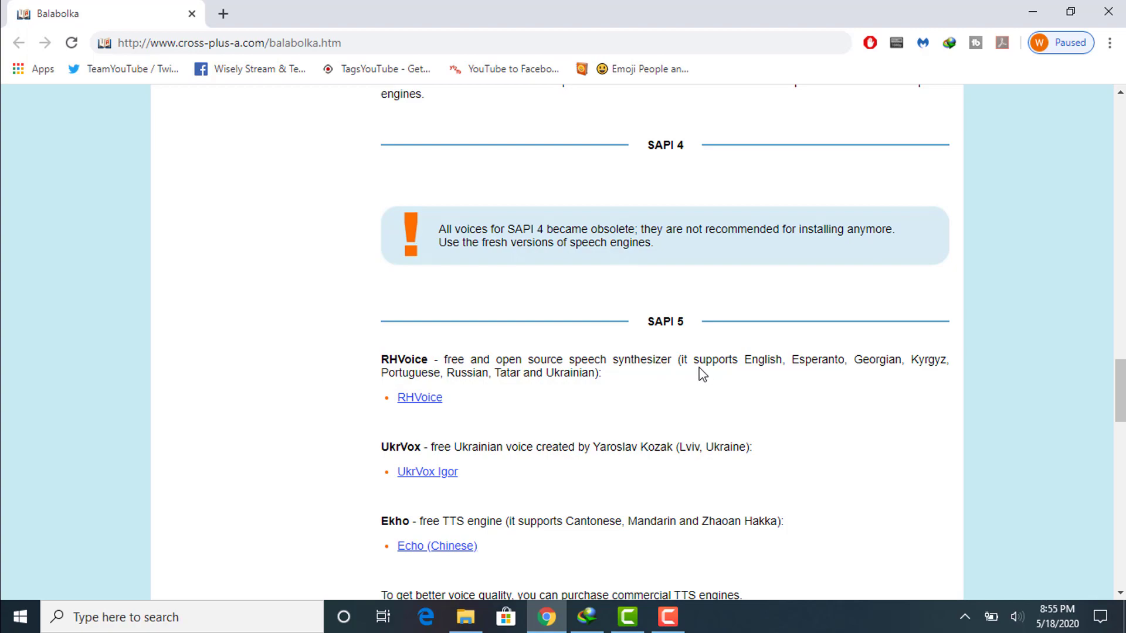
key("Home")
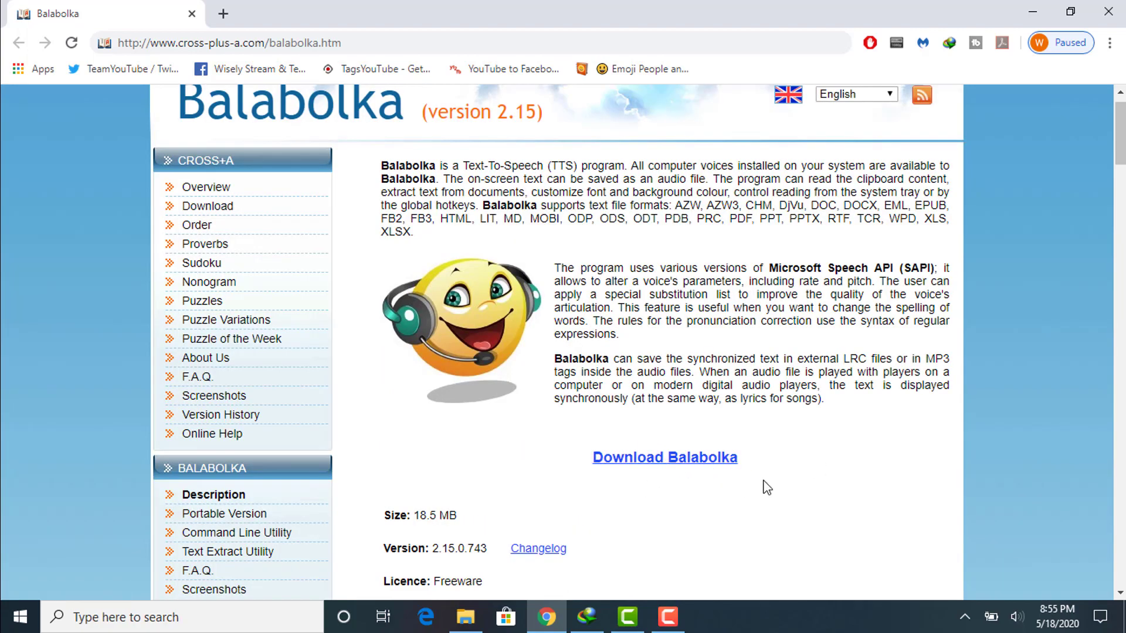
left_click(962, 619)
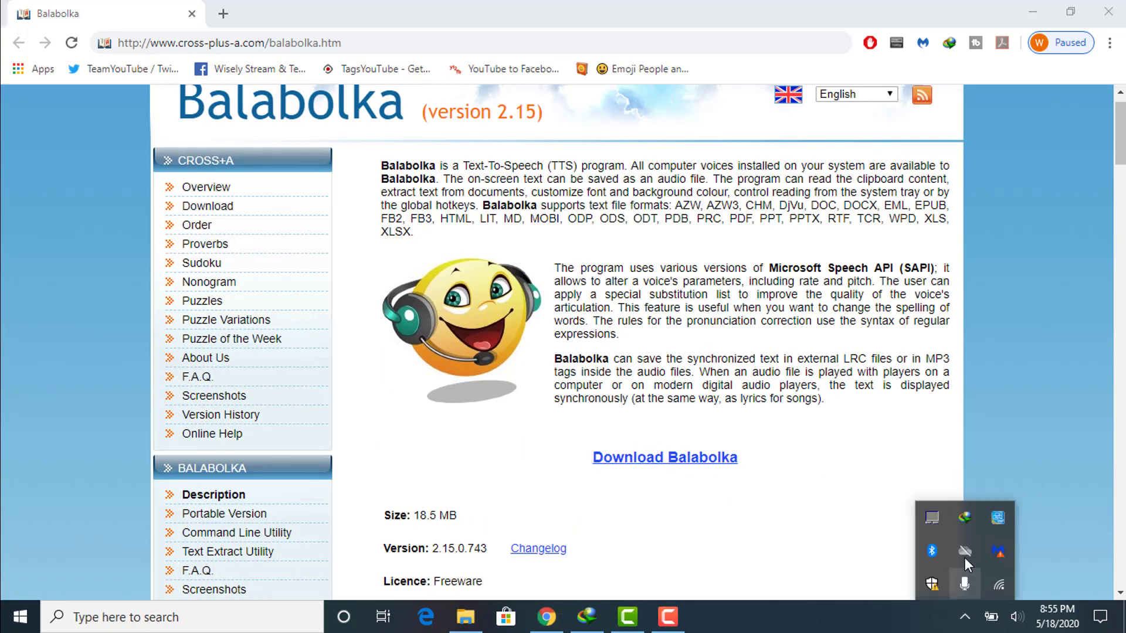
From Internet Download Manager, open the folder containing the 18.50 MB balabolka_2.zip.
double_click(965, 517)
left_click(307, 126)
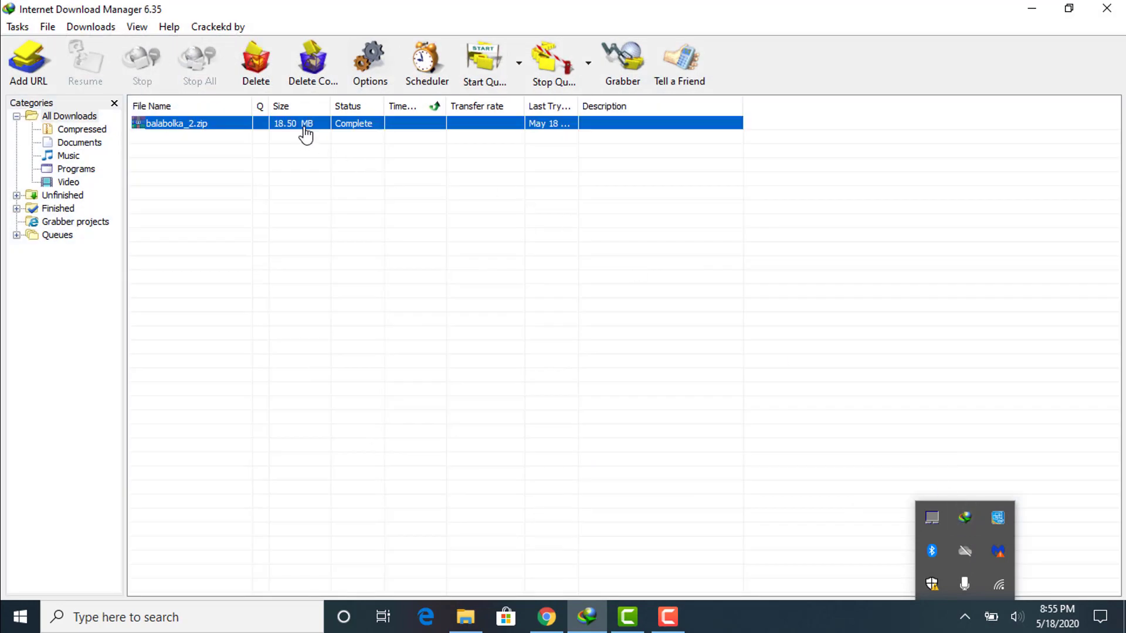
right_click(305, 127)
left_click(378, 179)
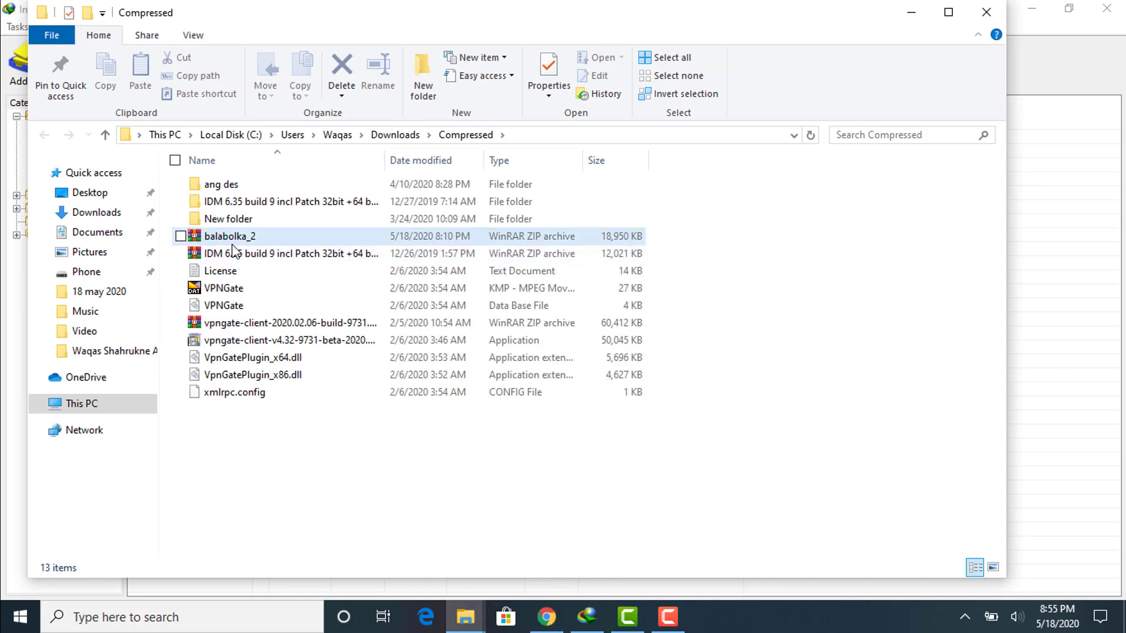
Extract balabolka_2 here and select the extracted 19,129 KB setup application.
left_click(247, 239)
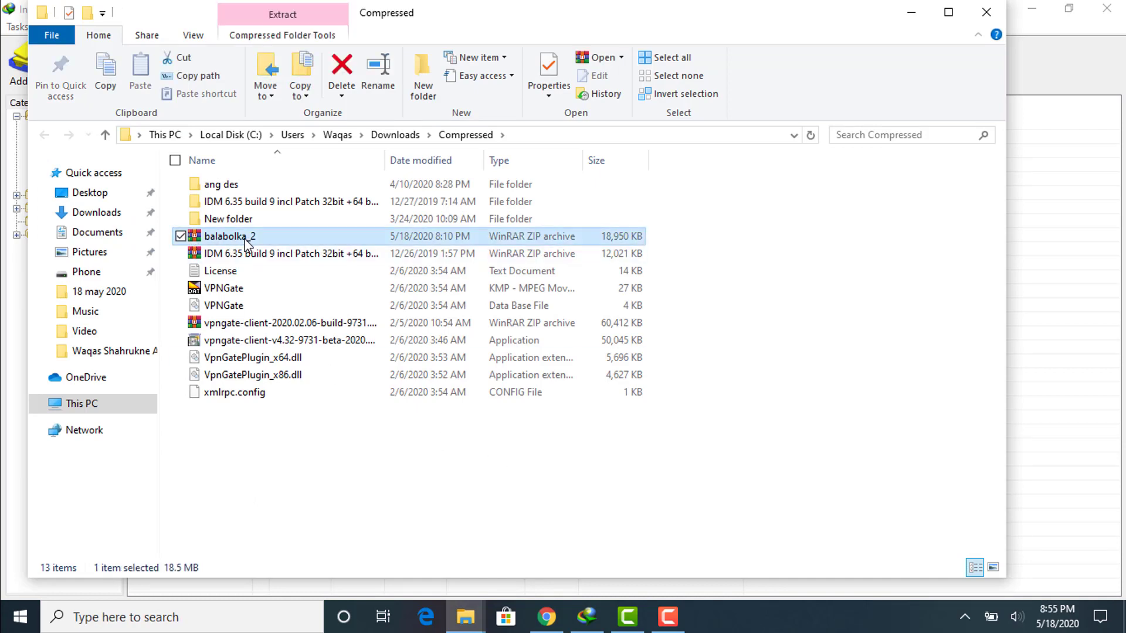
right_click(247, 243)
left_click(126, 300)
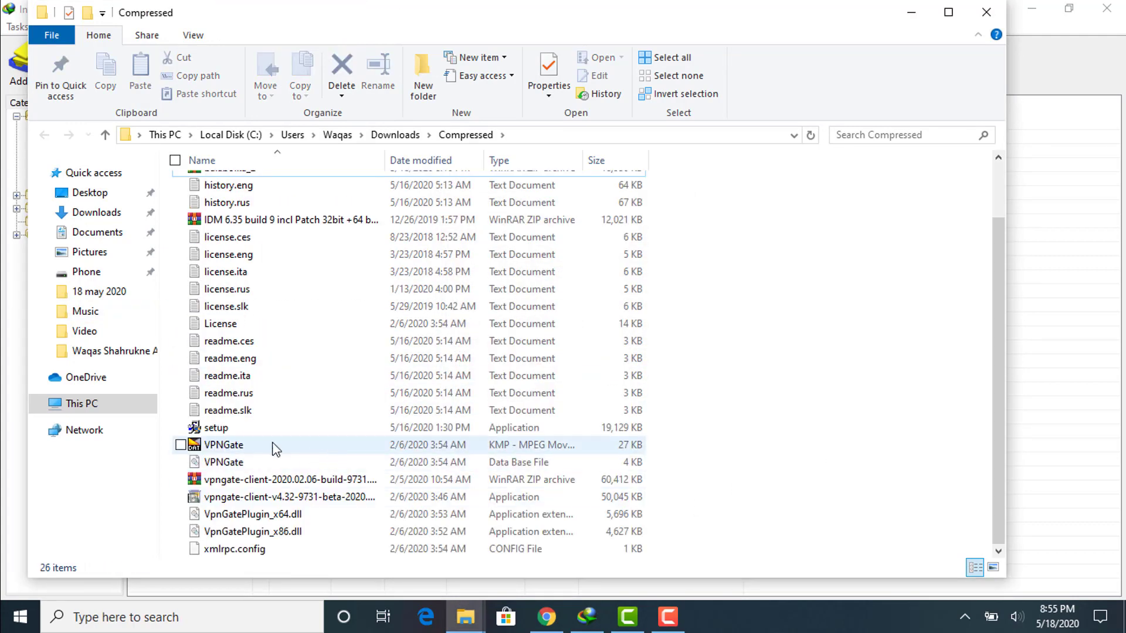
left_click(231, 432)
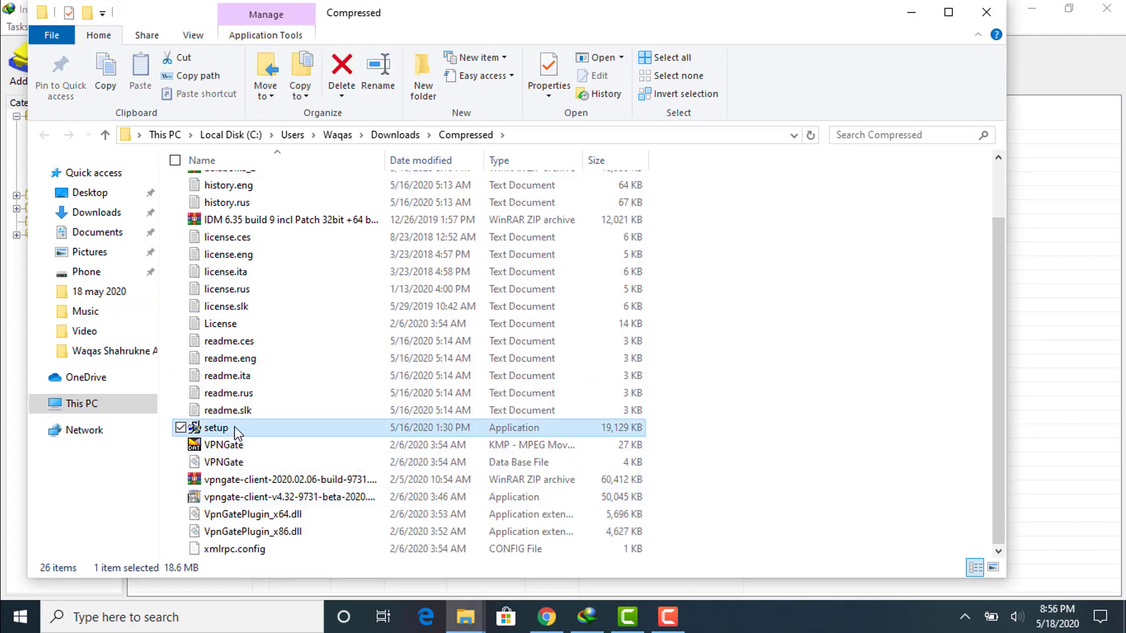
Launch the Balabolka installer, accept English and move past the welcome page.
double_click(237, 432)
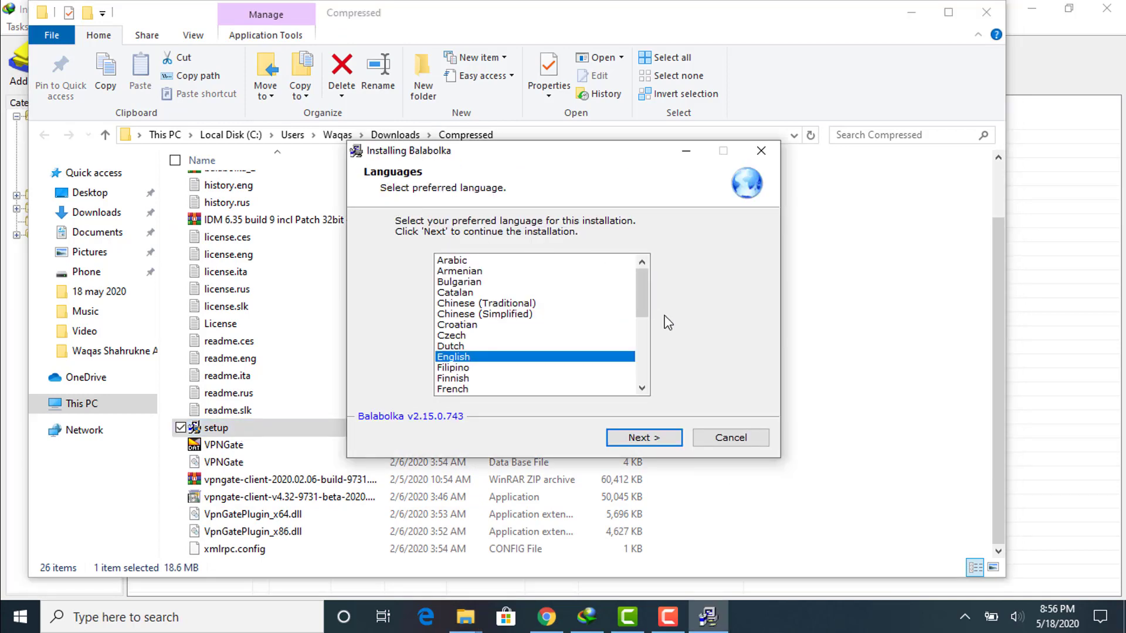
mouse_move(644, 305)
left_mouse_down()
mouse_move(649, 368)
mouse_move(644, 306)
left_mouse_up()
left_click_drag(645, 312, 645, 324)
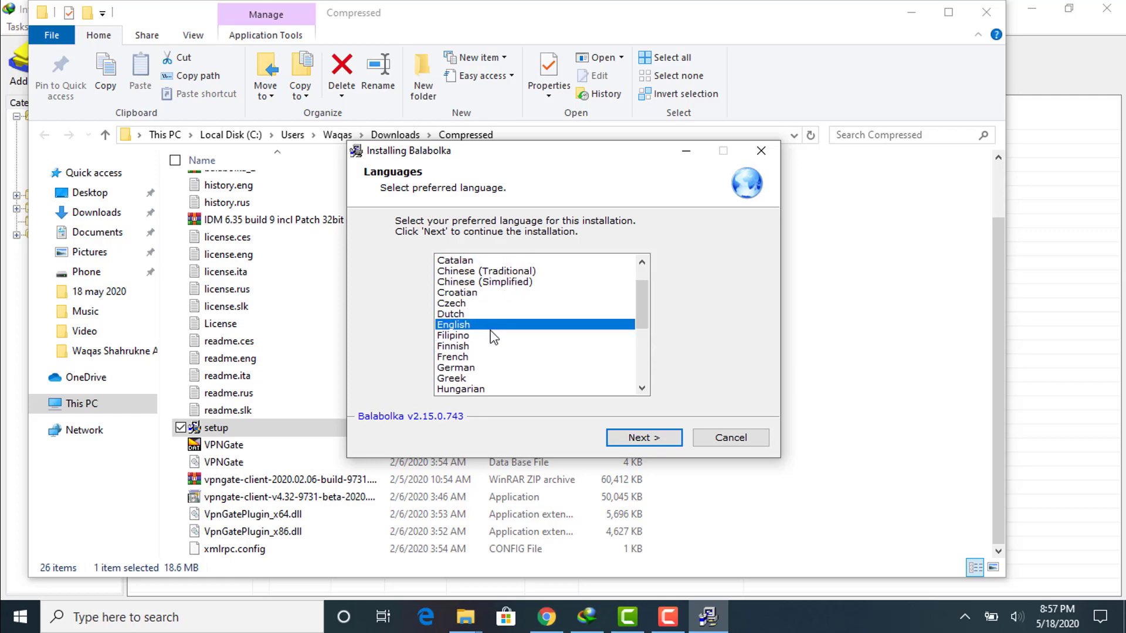
left_click(645, 439)
left_click(646, 438)
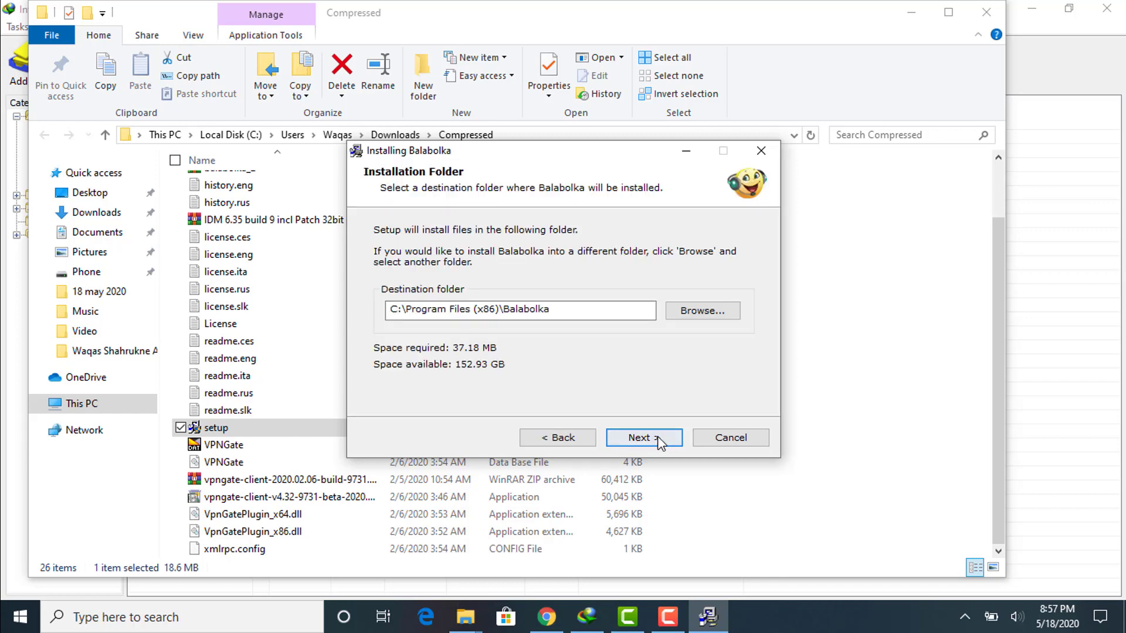
Keep C:\Program Files (x86)\Balabolka, install with a desktop icon and finish, launching Balabolka.
left_click(732, 306)
scroll(677, 316, "down", 5)
scroll(677, 328, "up", 10)
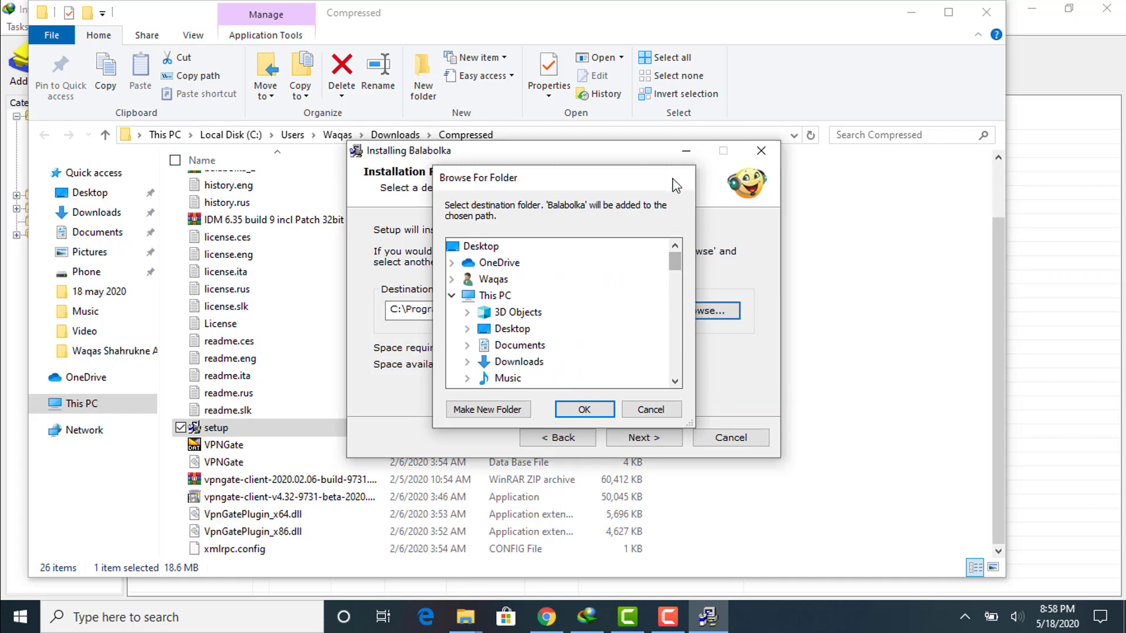
left_click(682, 178)
left_click_drag(635, 310, 518, 310)
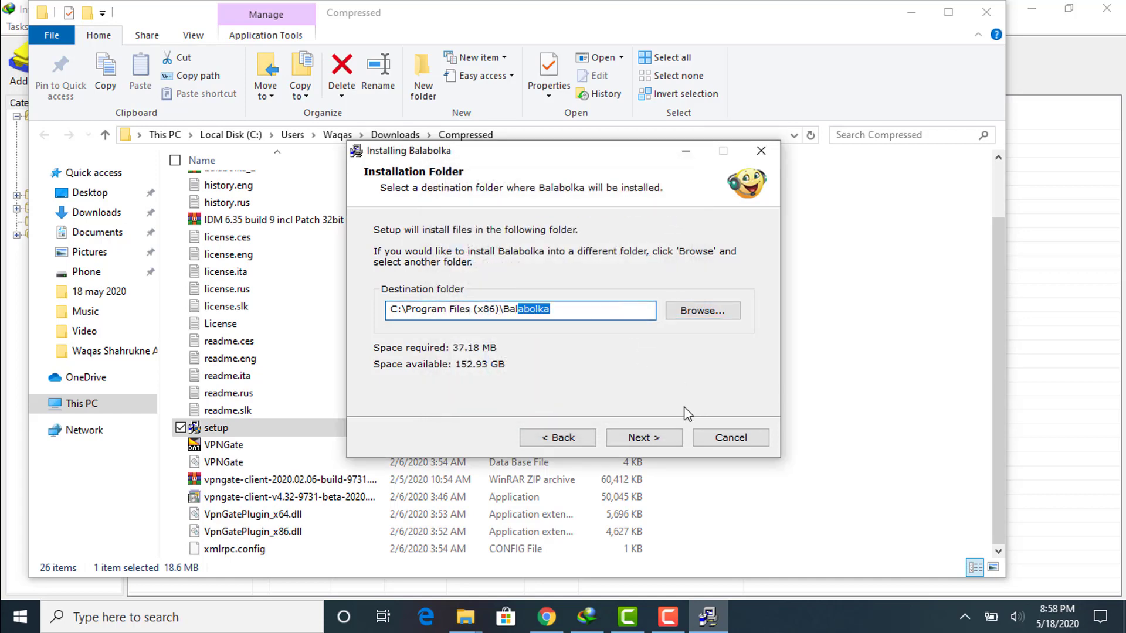
left_click(645, 437)
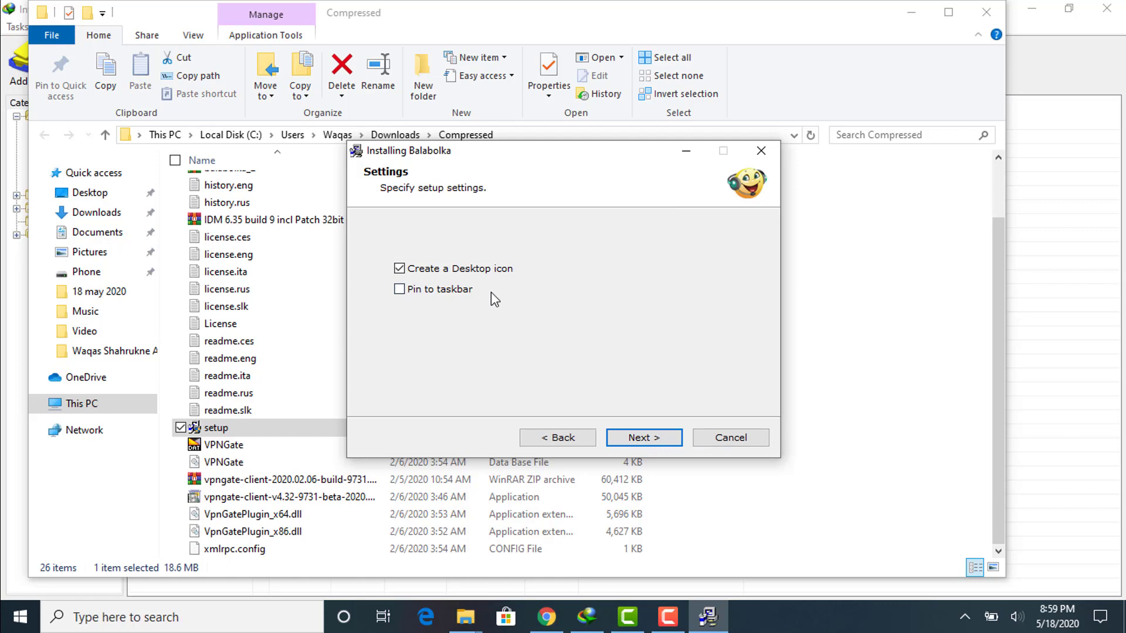
left_click(658, 439)
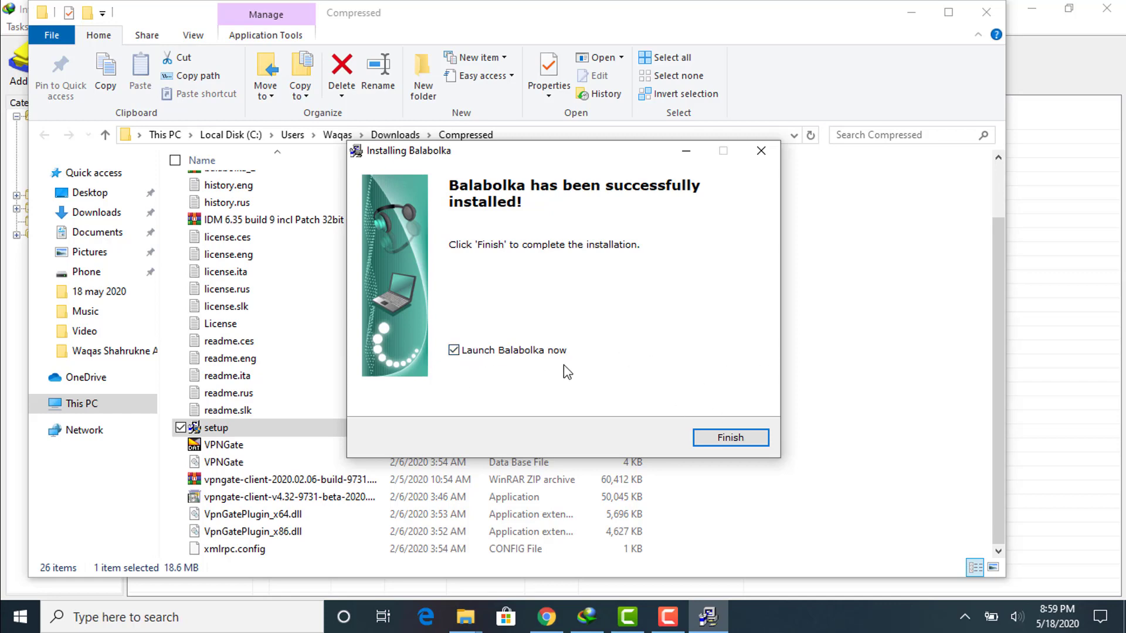
left_click(744, 446)
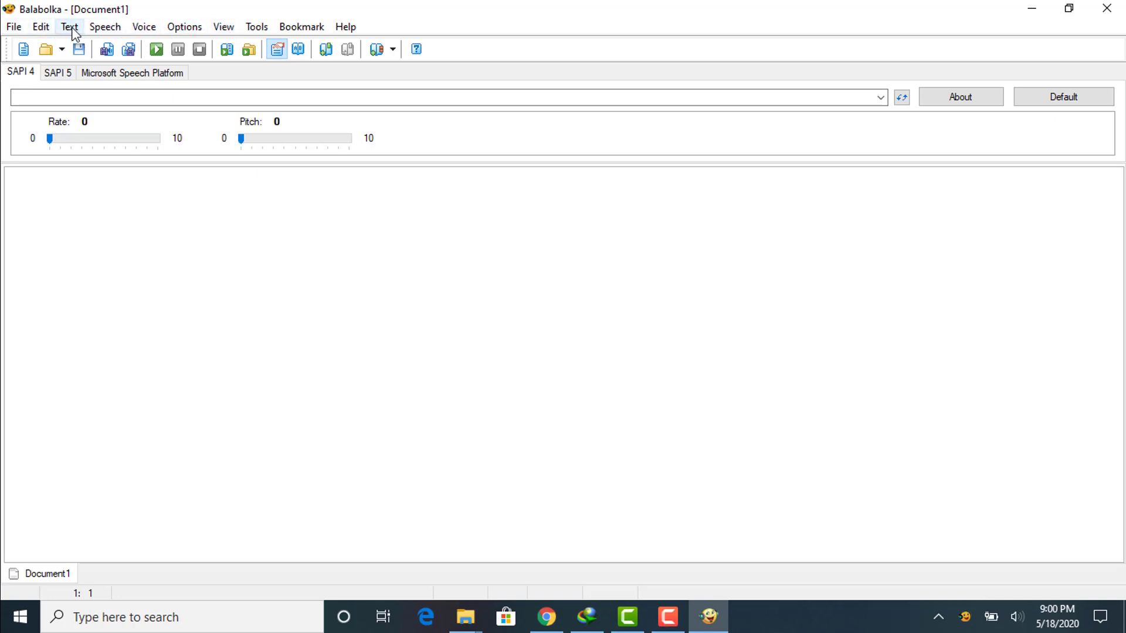
Browse the menus, then settle on the SAPI 5 voice settings tab.
left_click(185, 27)
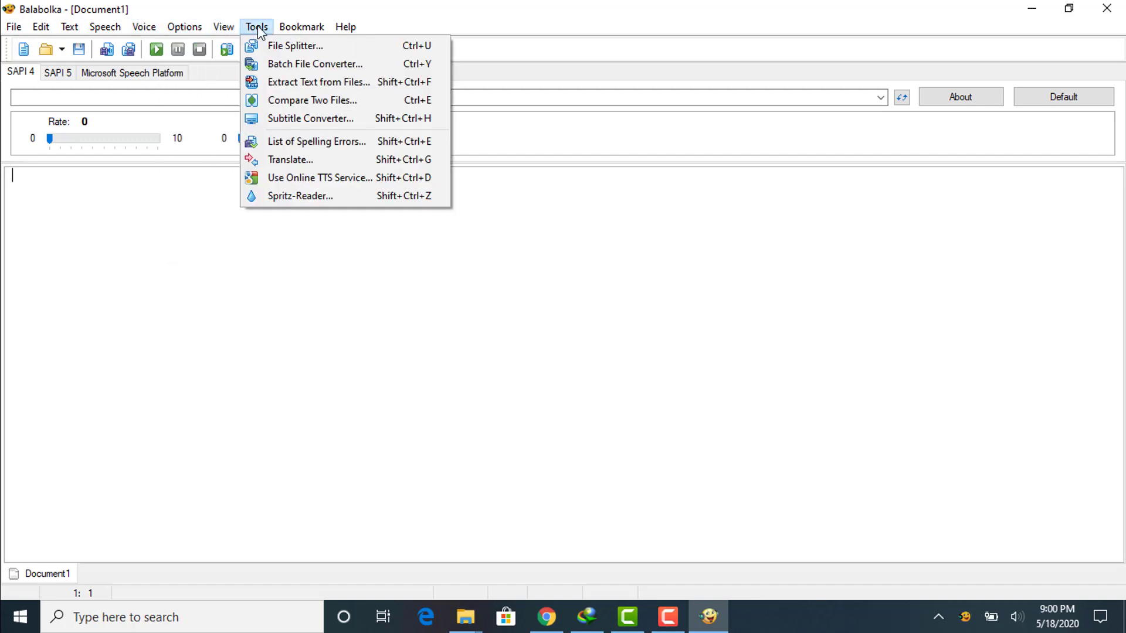
mouse_move(353, 25)
left_click(26, 78)
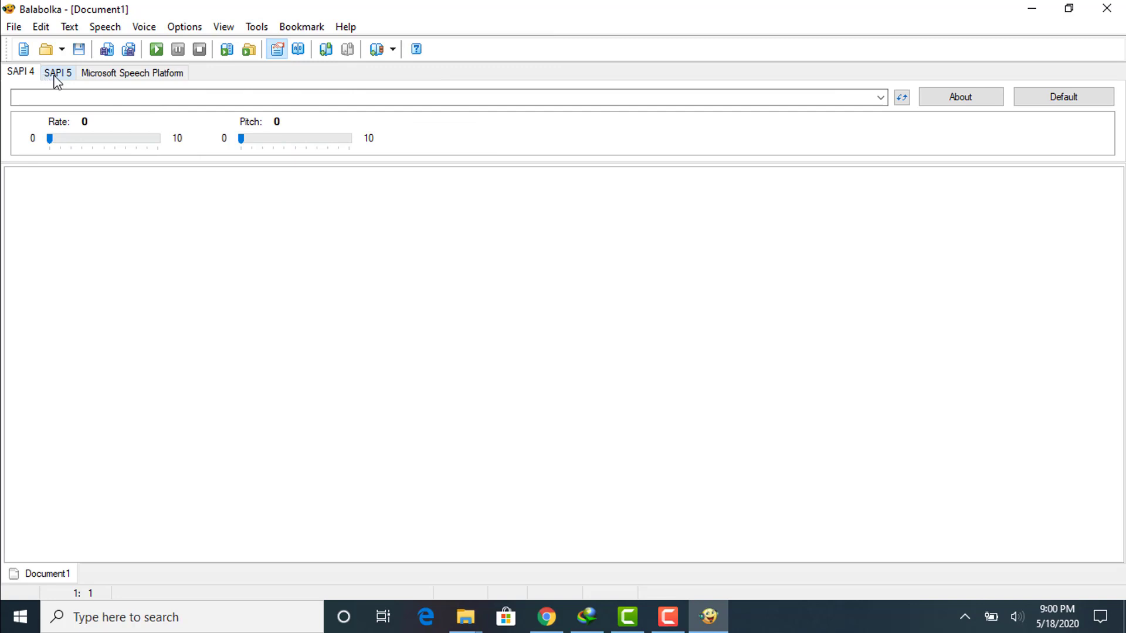
left_click(54, 76)
left_click(138, 78)
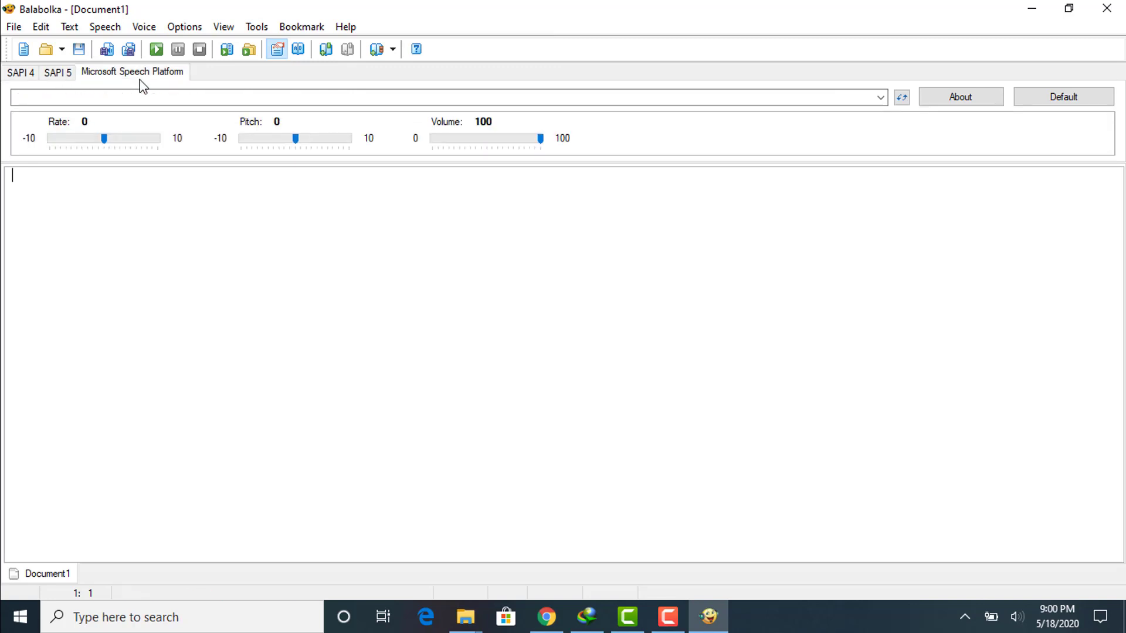
left_click(58, 73)
Choose Microsoft Zira Desktop as the voice and put the caret in the text area.
left_click(862, 96)
left_click(134, 107)
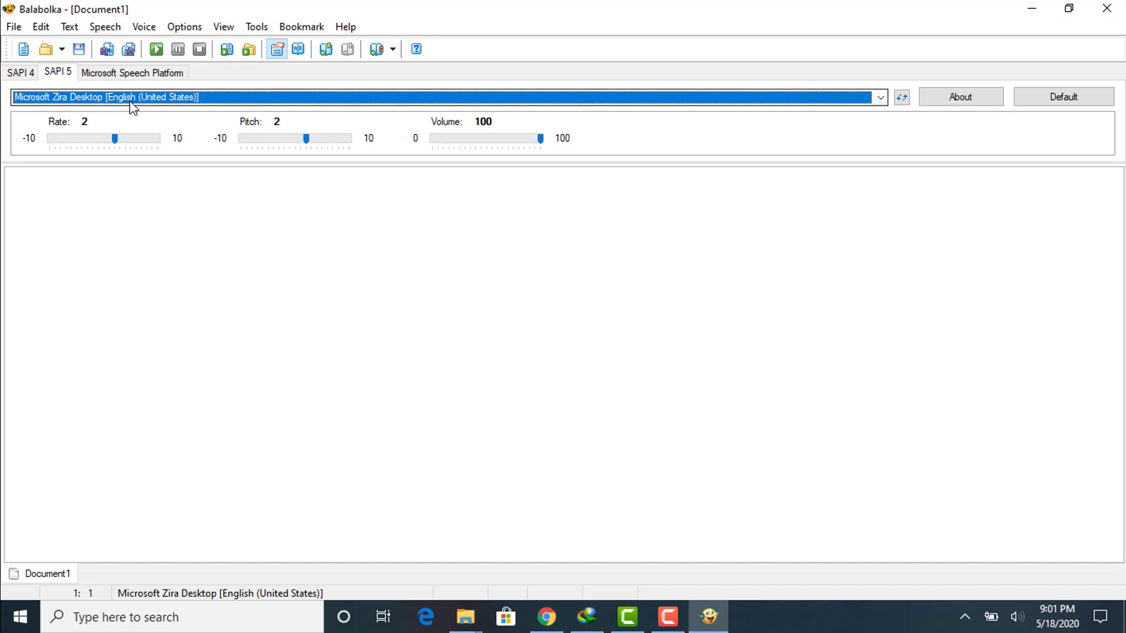
left_click(880, 98)
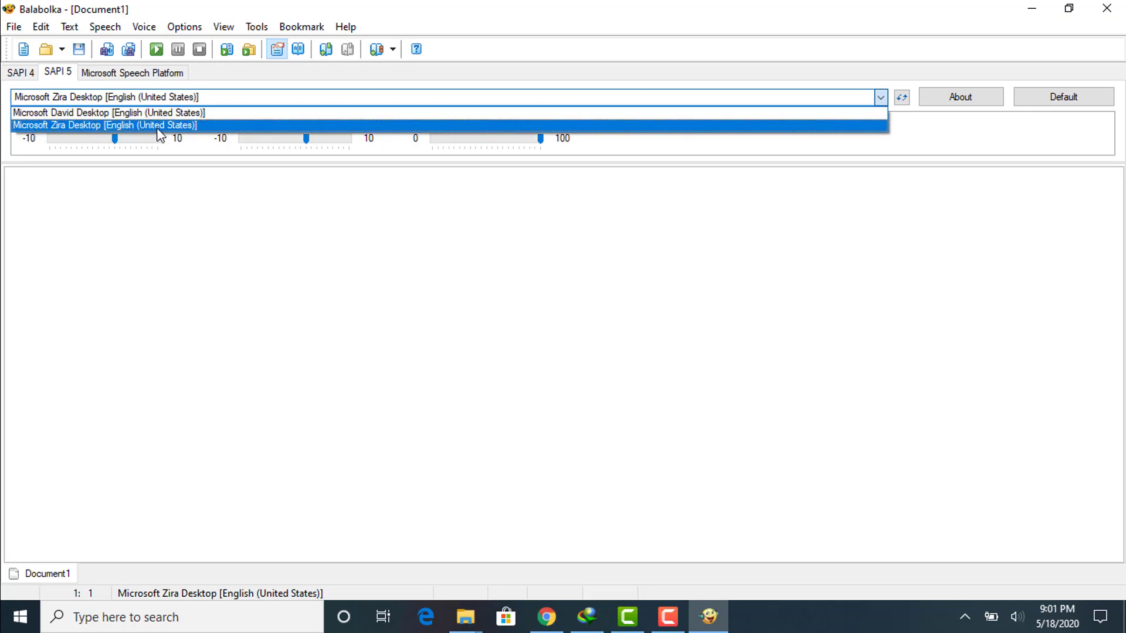
left_click(215, 232)
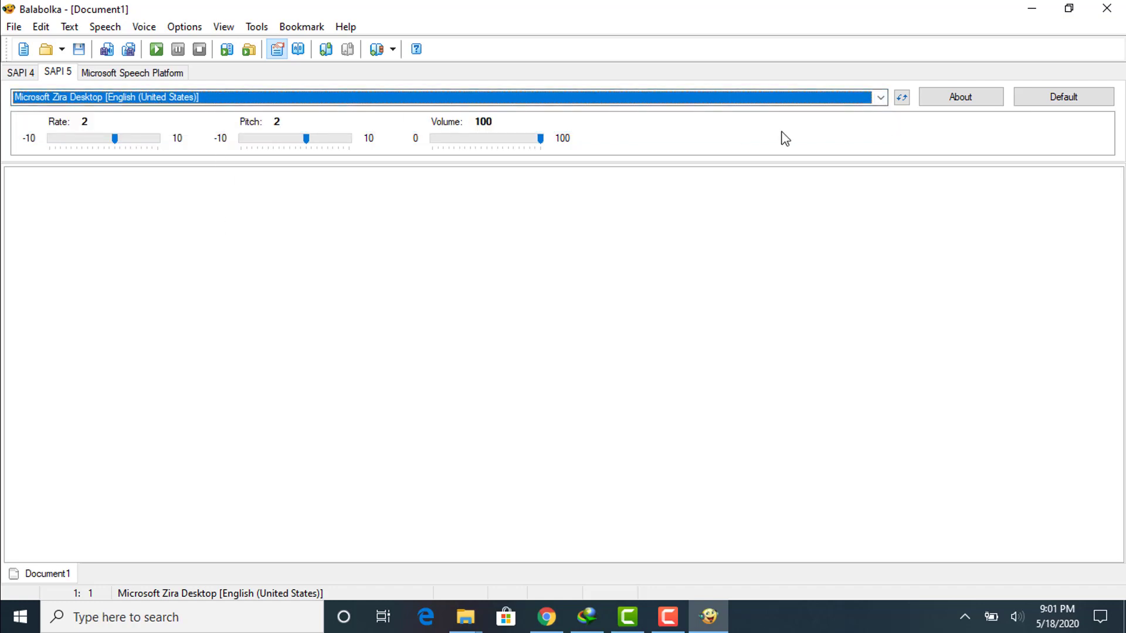
left_click(881, 98)
left_click(85, 220)
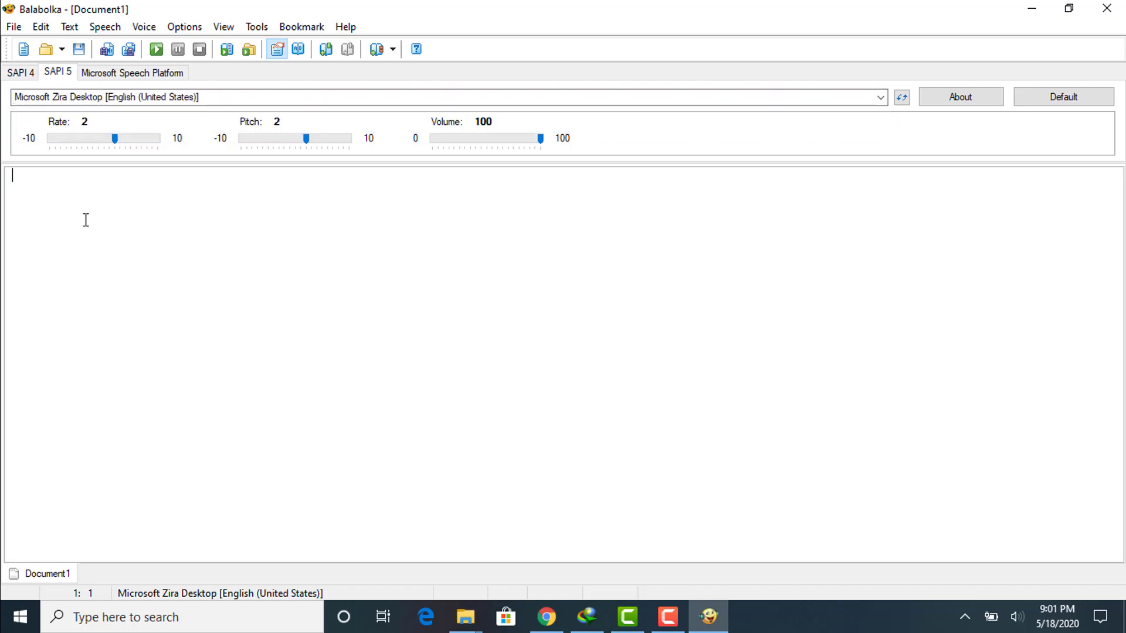
Type 'hi how are you?' and have it read aloud twice.
type("hi how are you?")
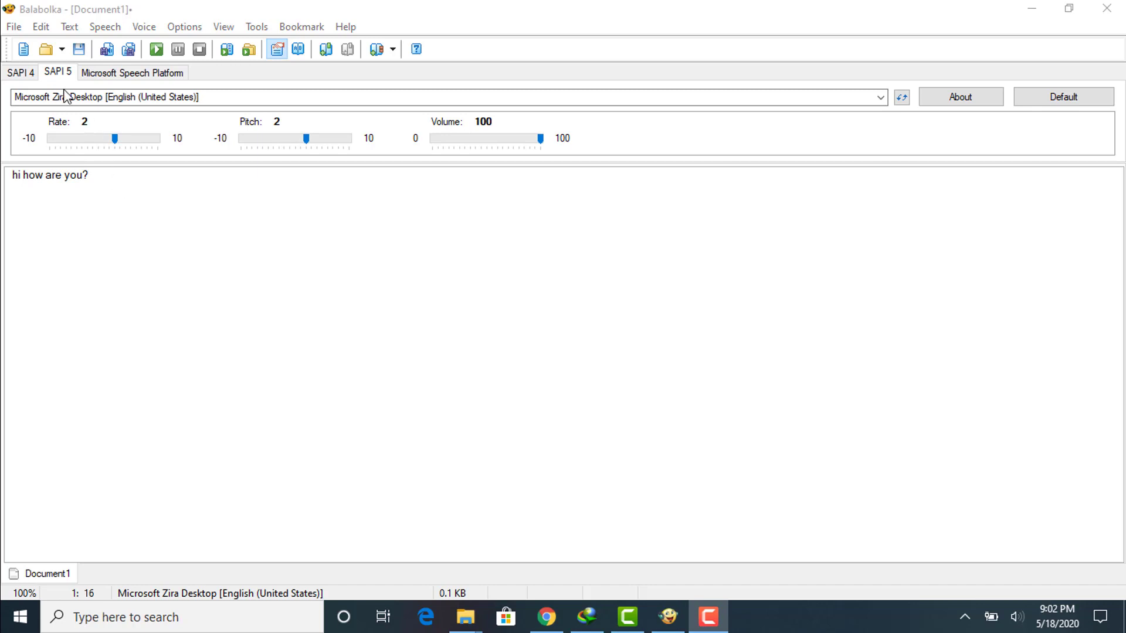
left_click_drag(95, 196, 111, 173)
left_click(8, 175)
left_click(115, 175)
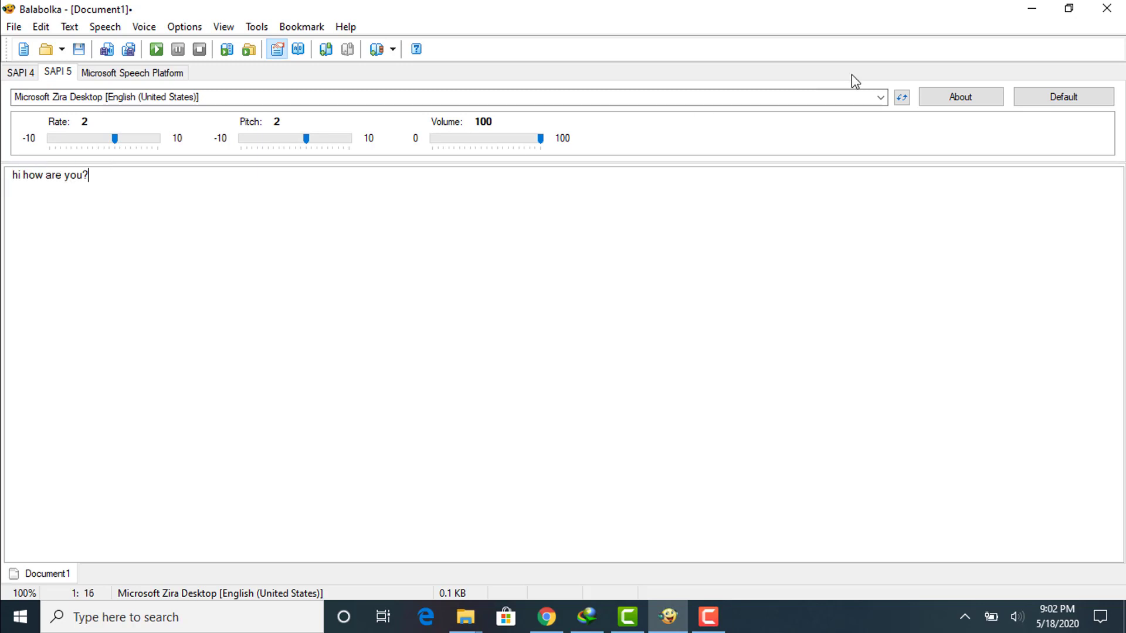
left_click(156, 49)
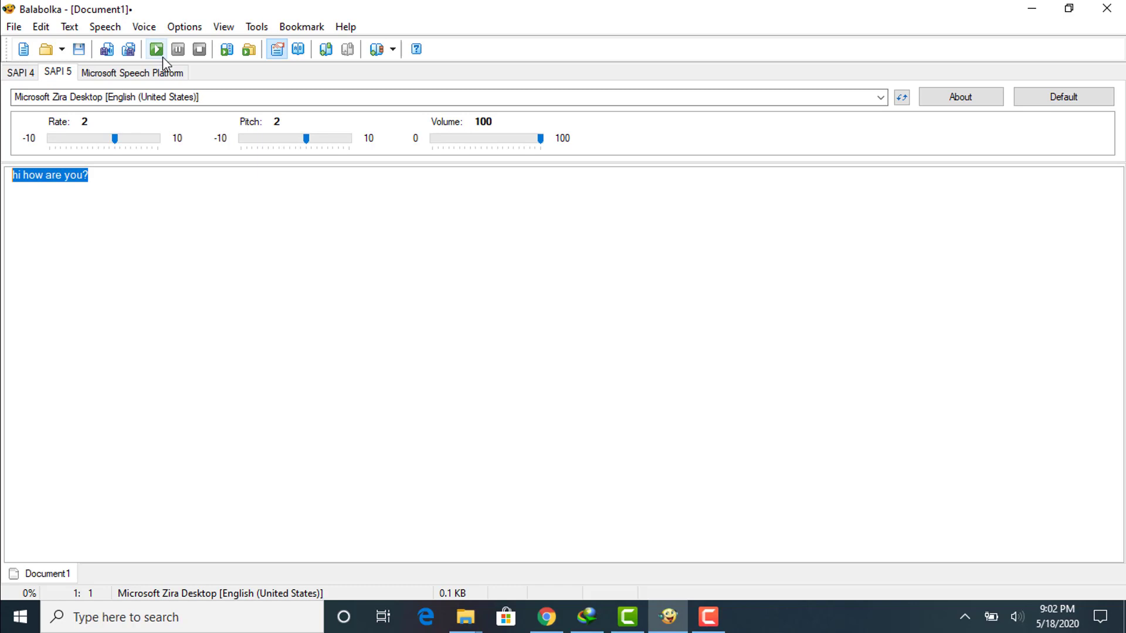
left_click(156, 49)
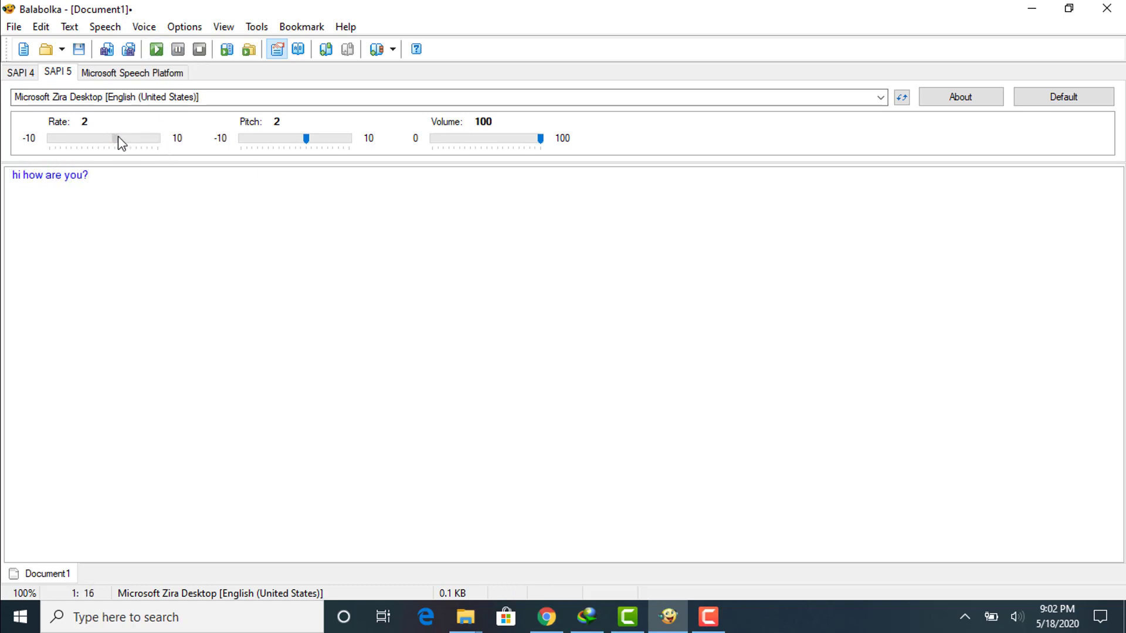
Replay the sentence after adjusting rate, pitch to 5 and volume, then at rate -4.
left_click_drag(122, 137, 125, 139)
left_click_drag(307, 139, 321, 139)
left_click_drag(540, 140, 590, 174)
left_click(156, 50)
left_click(132, 140)
left_click_drag(116, 144, 88, 143)
left_click(156, 50)
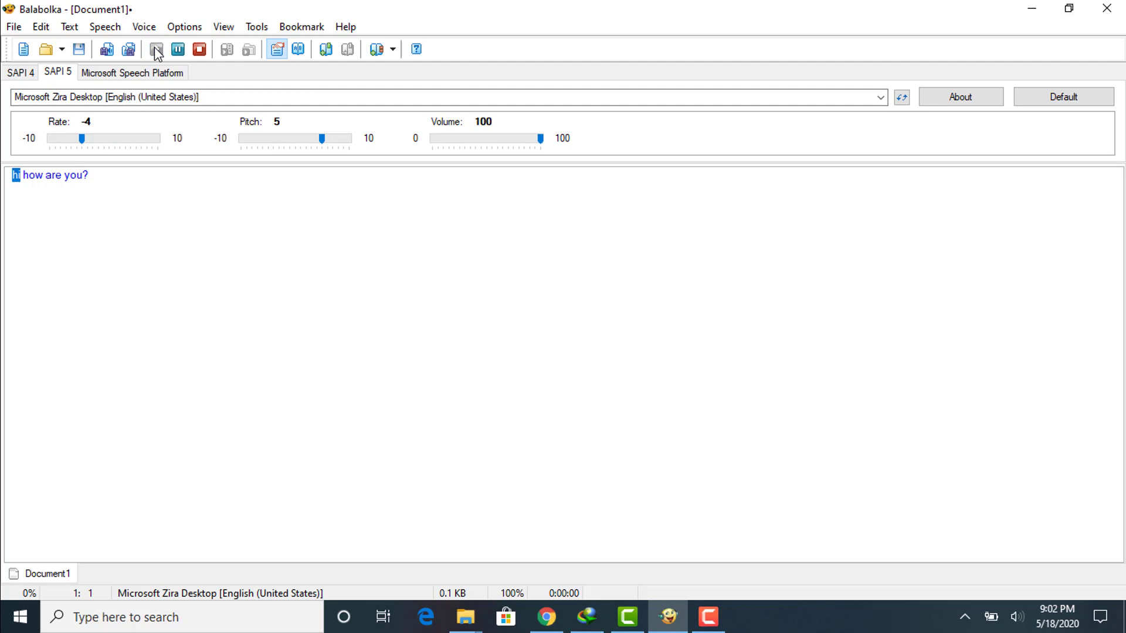
Play the sentence at rate -1, then with the pitch lowered to -2.
left_click_drag(82, 145, 99, 142)
left_click(157, 49)
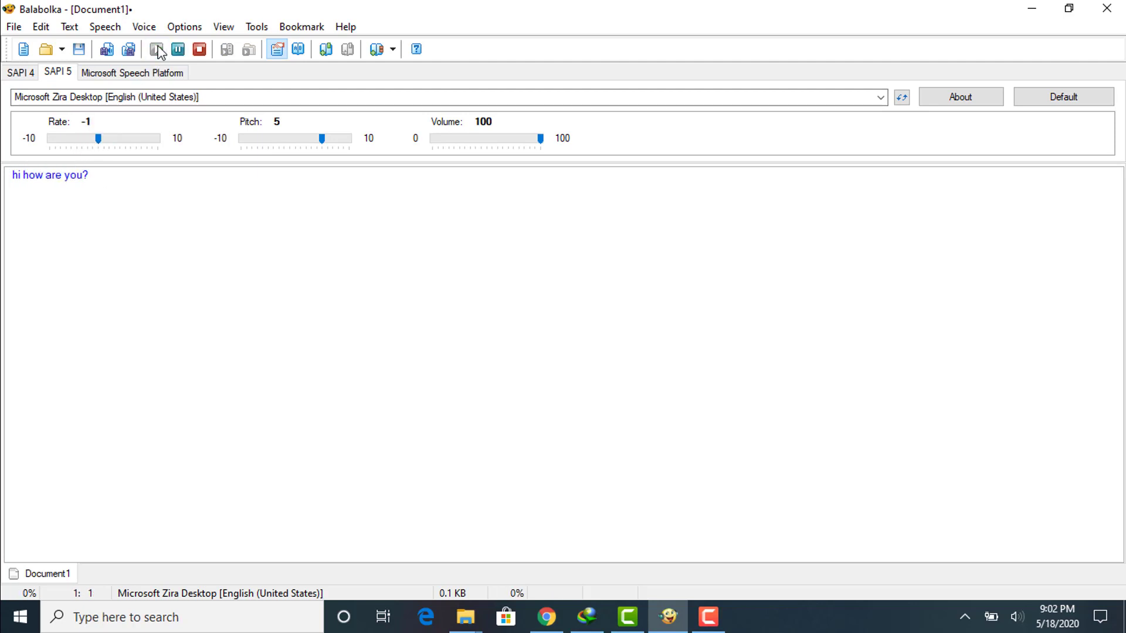
left_click_drag(321, 140, 363, 140)
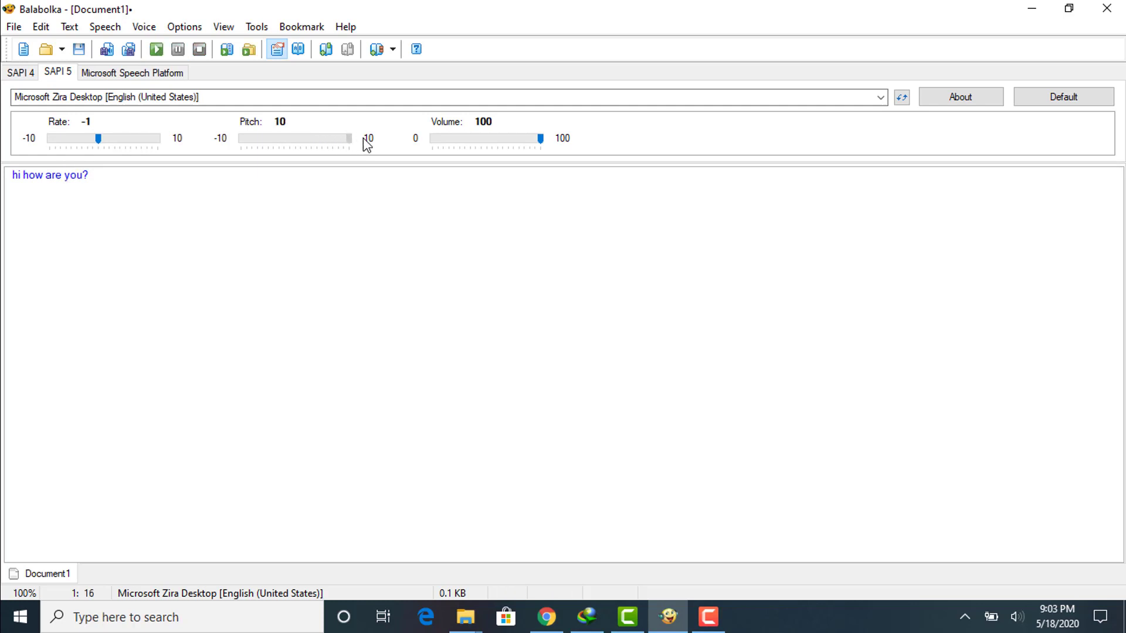
left_click(289, 144)
left_click(153, 51)
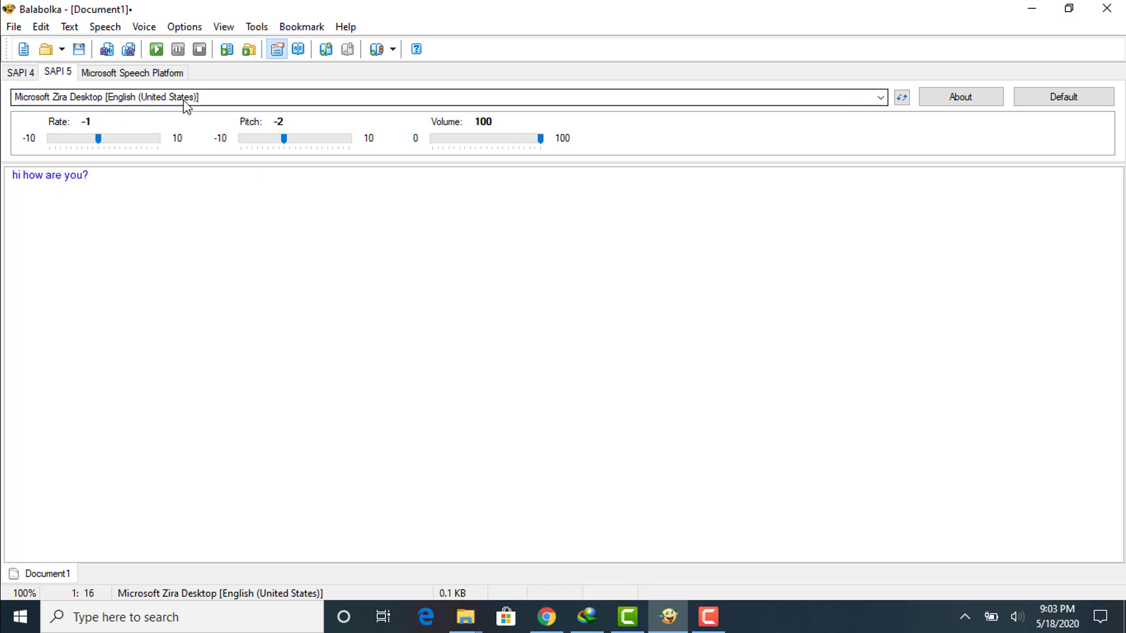
Switch the voice to Microsoft David Desktop and have the sentence read aloud several times.
left_click(880, 97)
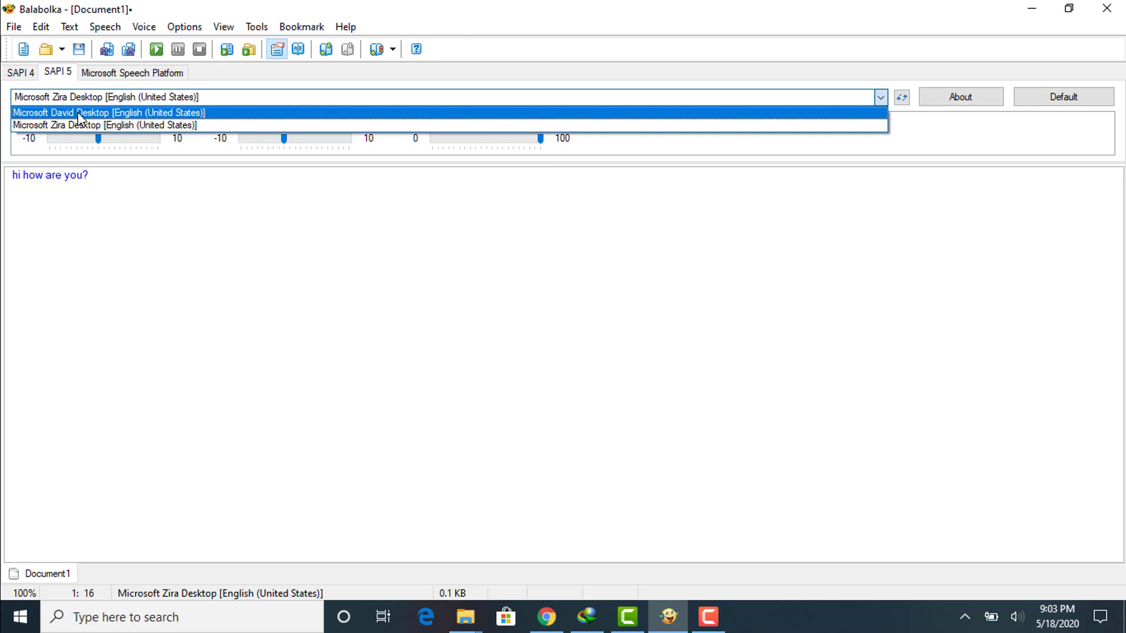
left_click(121, 111)
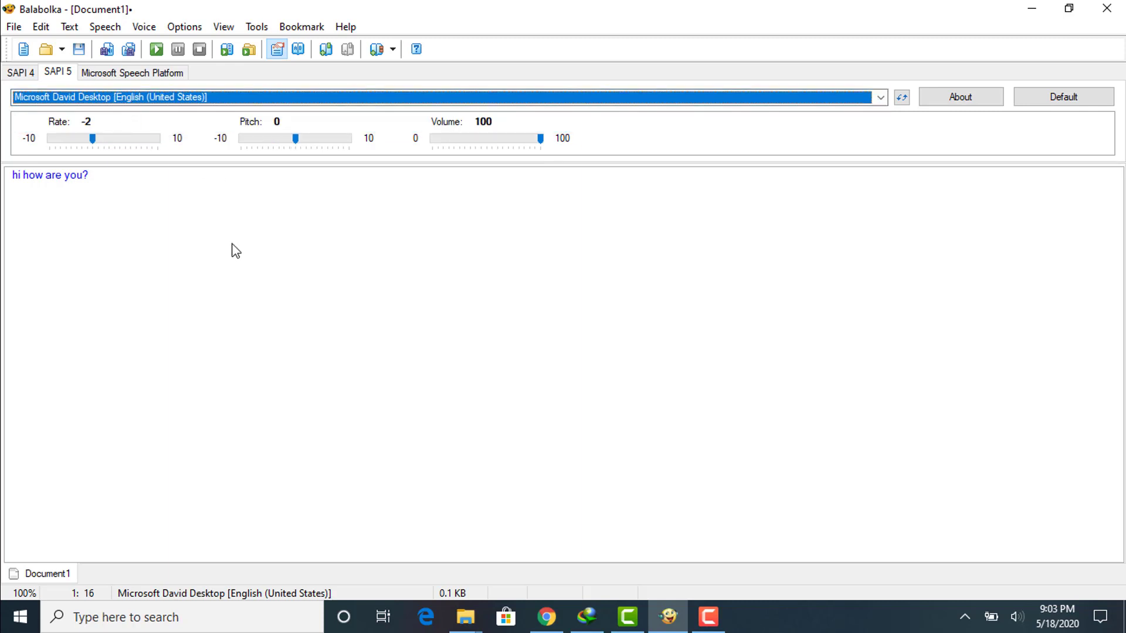
left_click_drag(97, 183, 11, 179)
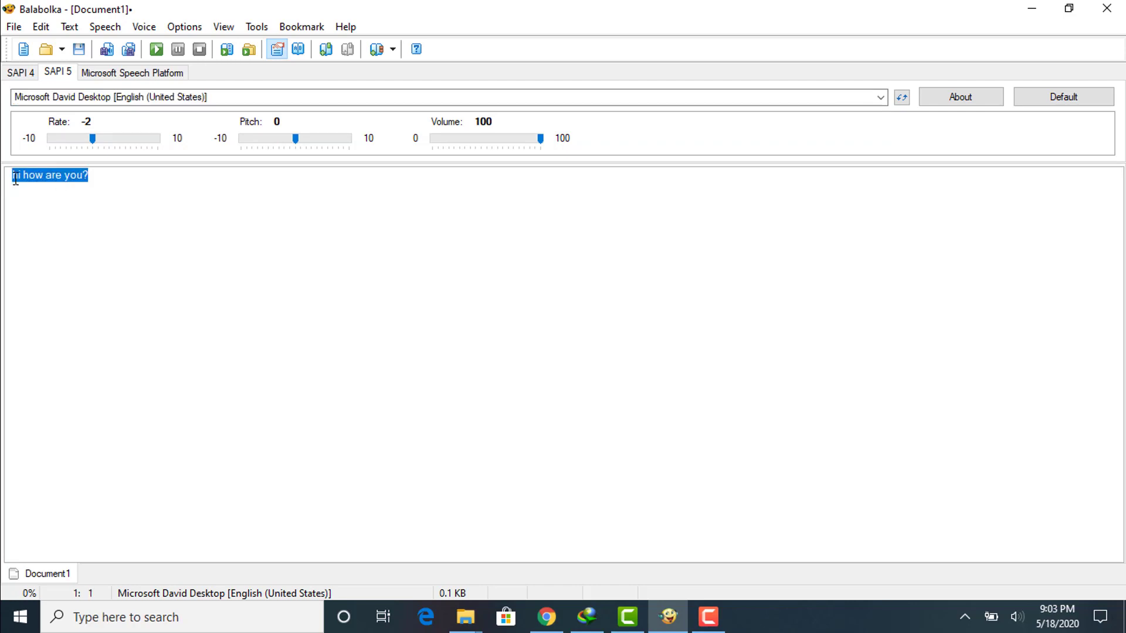
key("F5")
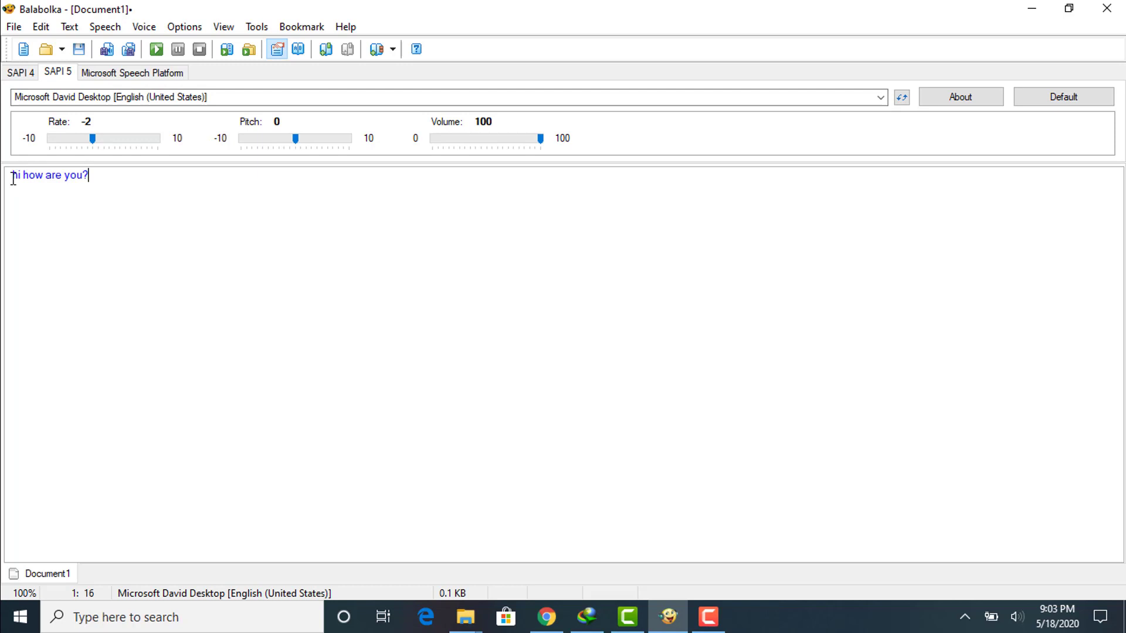
left_click_drag(13, 179, 131, 180)
left_click(156, 51)
left_click_drag(11, 175, 89, 175)
left_click(157, 50)
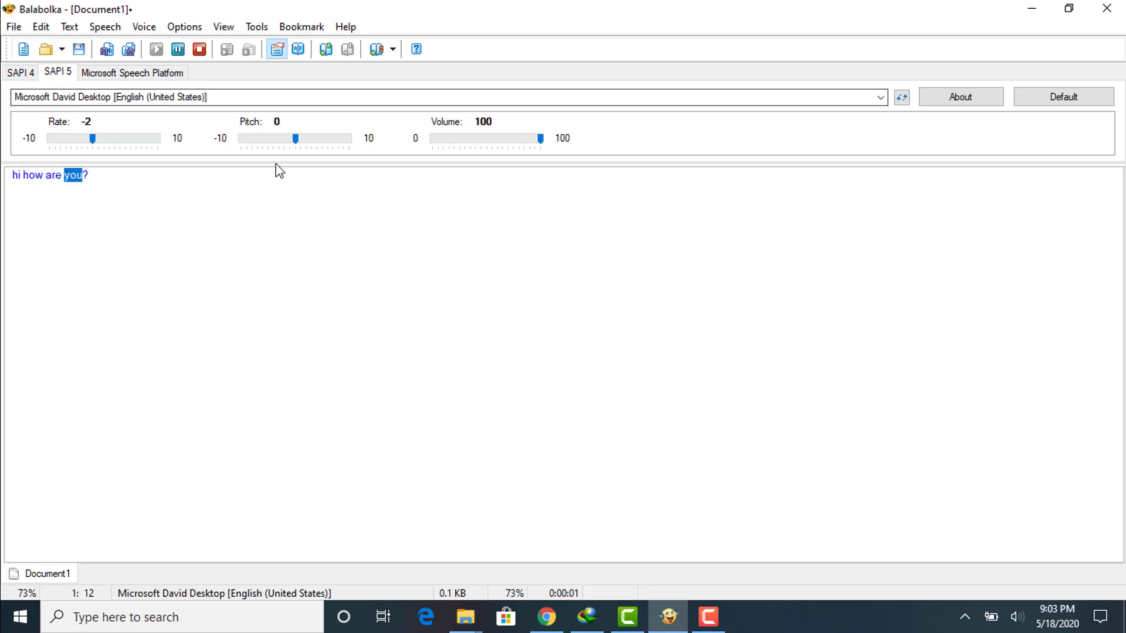
left_click(156, 49)
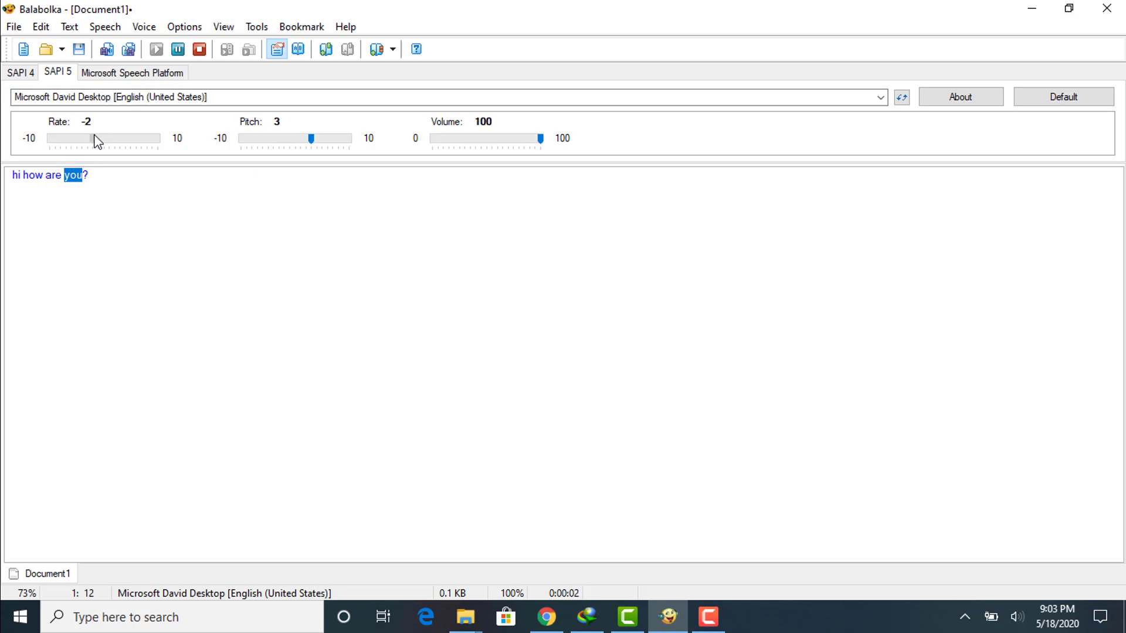
Play the text at rate 1, then again with the volume set to 95.
left_click(75, 139)
left_click_drag(89, 138, 108, 139)
left_click(157, 49)
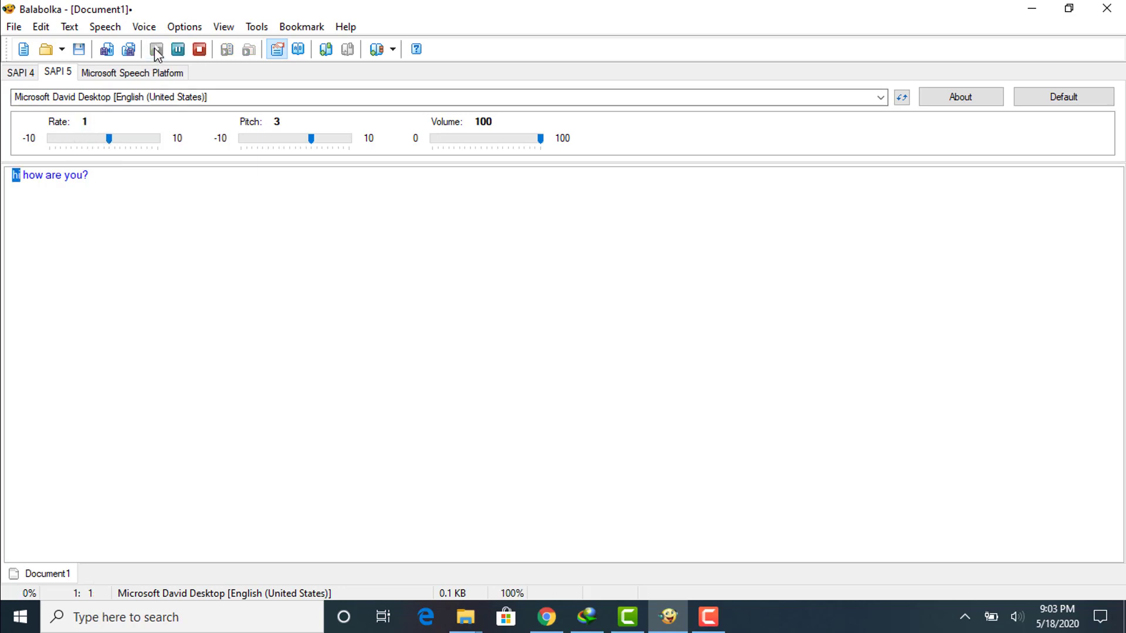
mouse_move(536, 139)
left_mouse_down()
mouse_move(469, 139)
mouse_move(534, 139)
left_mouse_up()
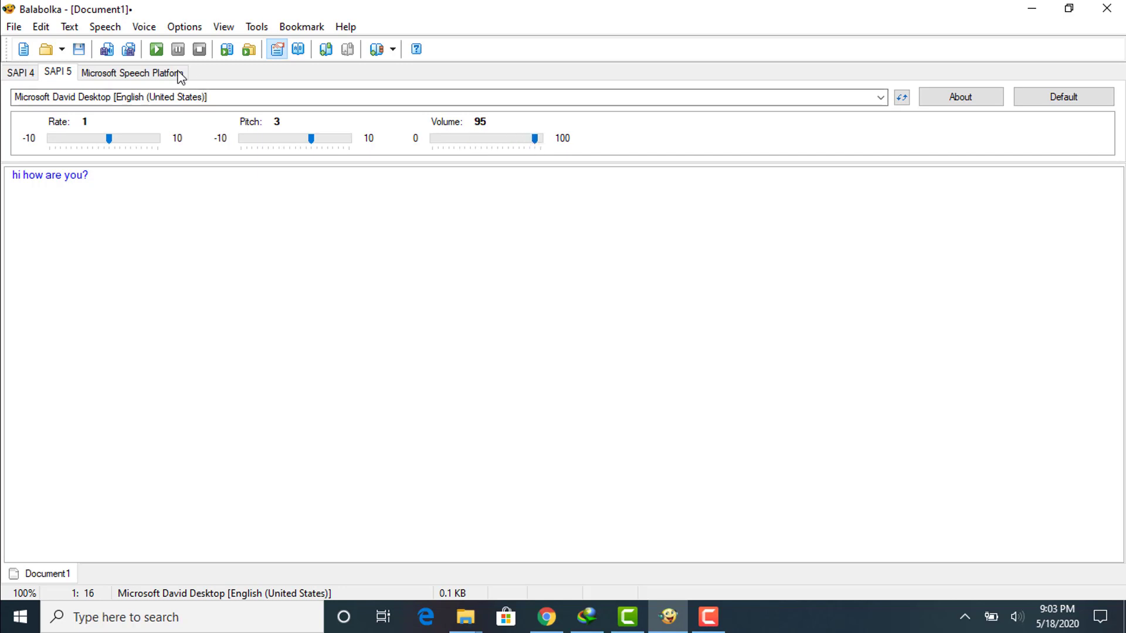
left_click(156, 49)
left_click_drag(13, 175, 38, 175)
left_click(160, 188)
Save the audio via File > Save Audio File as MP3 Format Sound named 'hi how are you'.
left_click(14, 28)
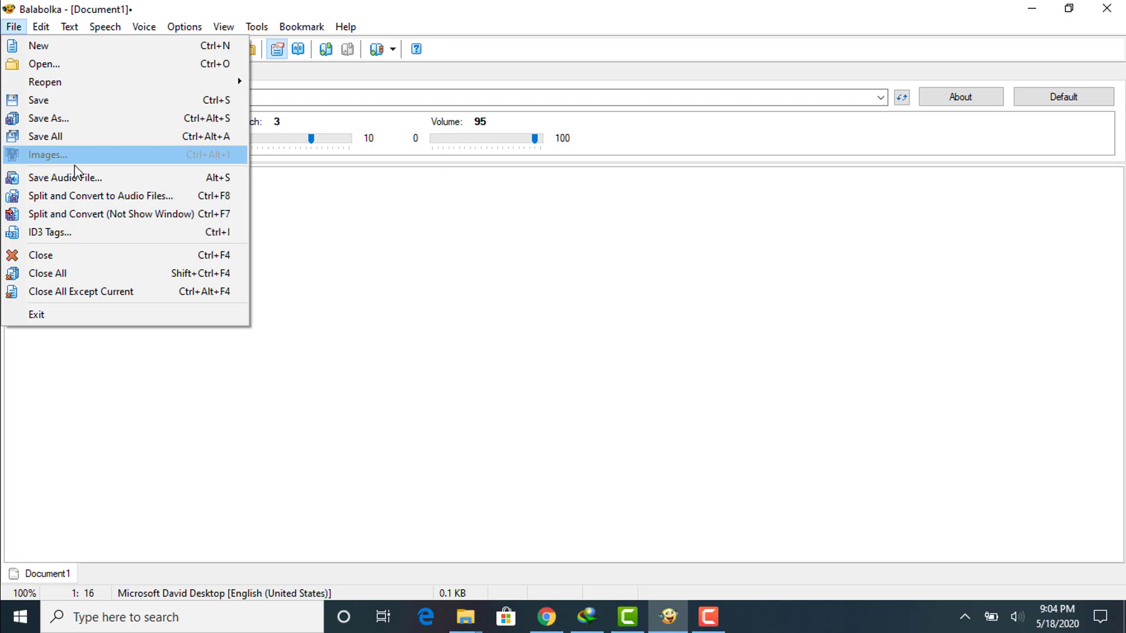
left_click(124, 183)
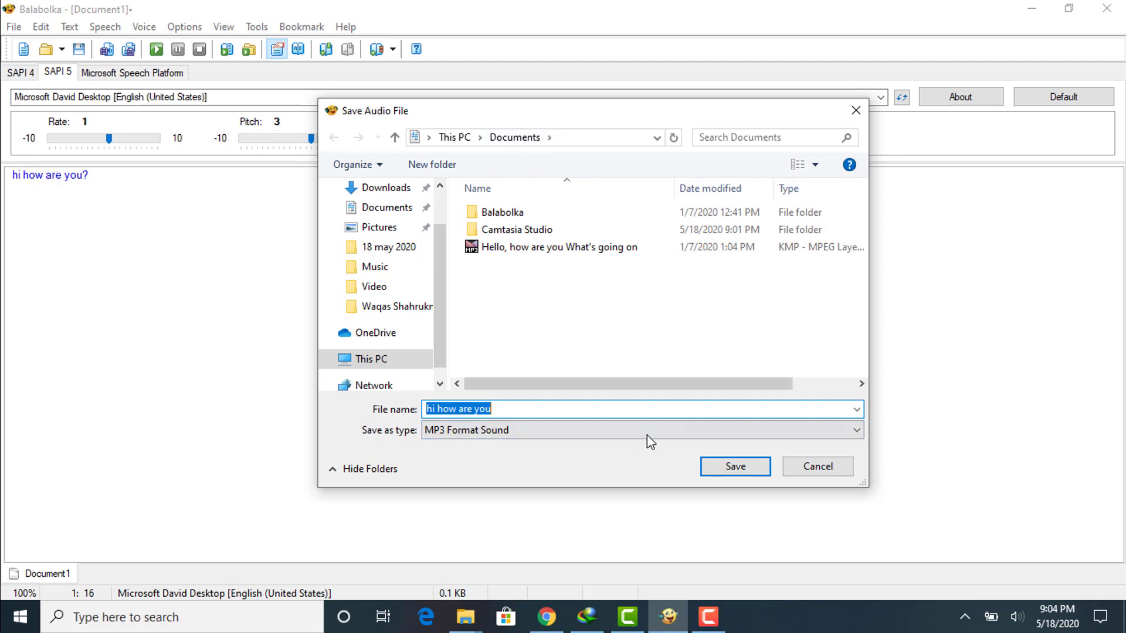
left_click(456, 435)
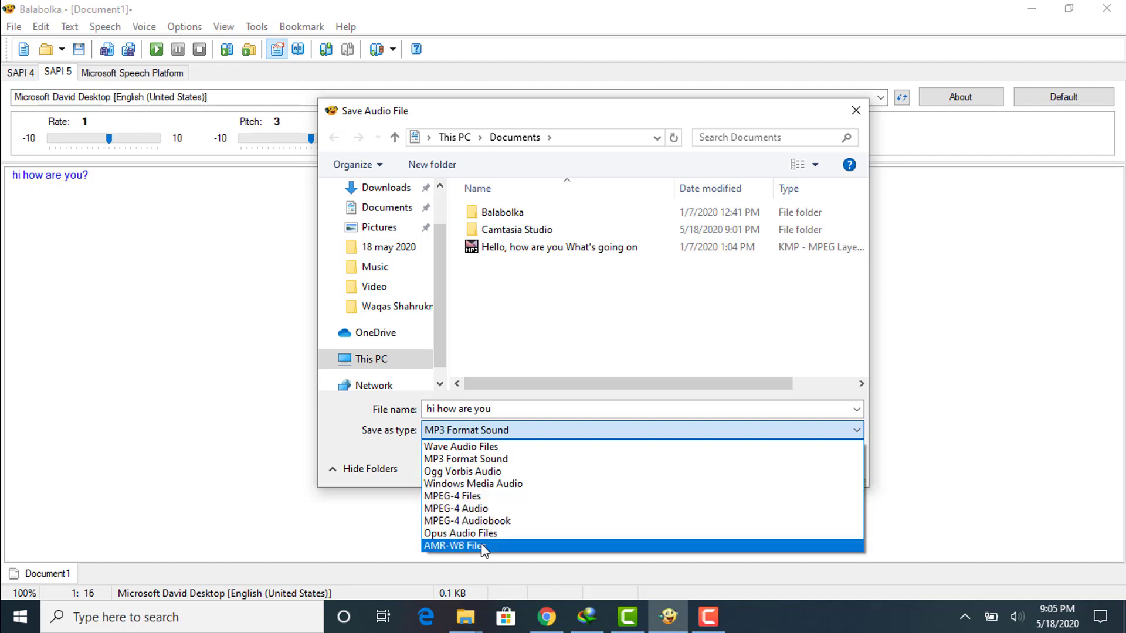
left_click(478, 460)
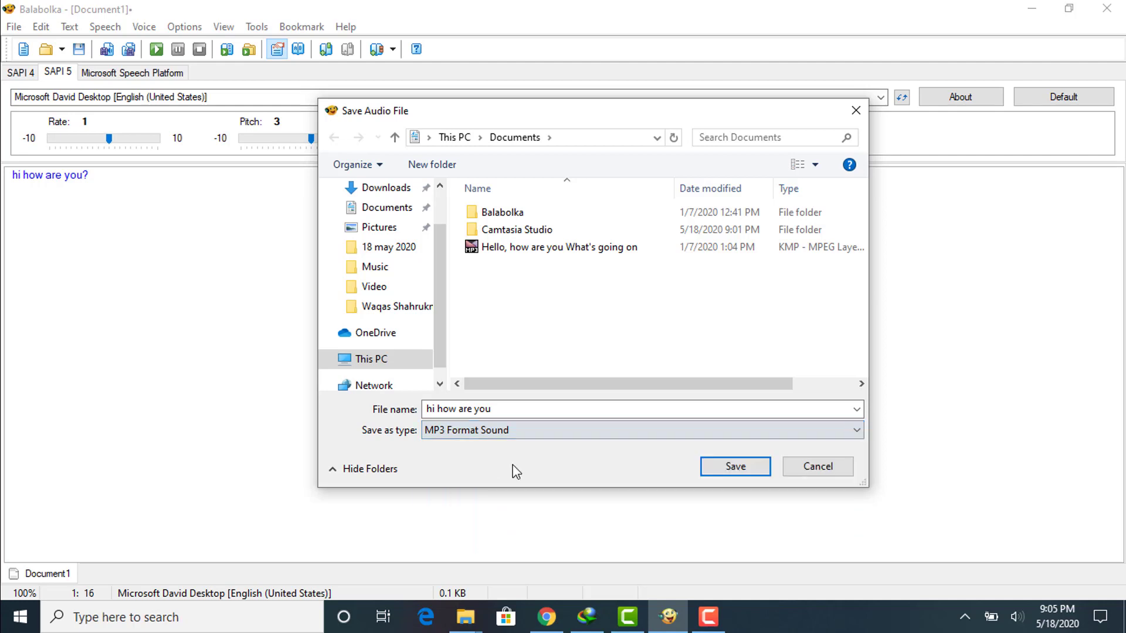
left_click(758, 465)
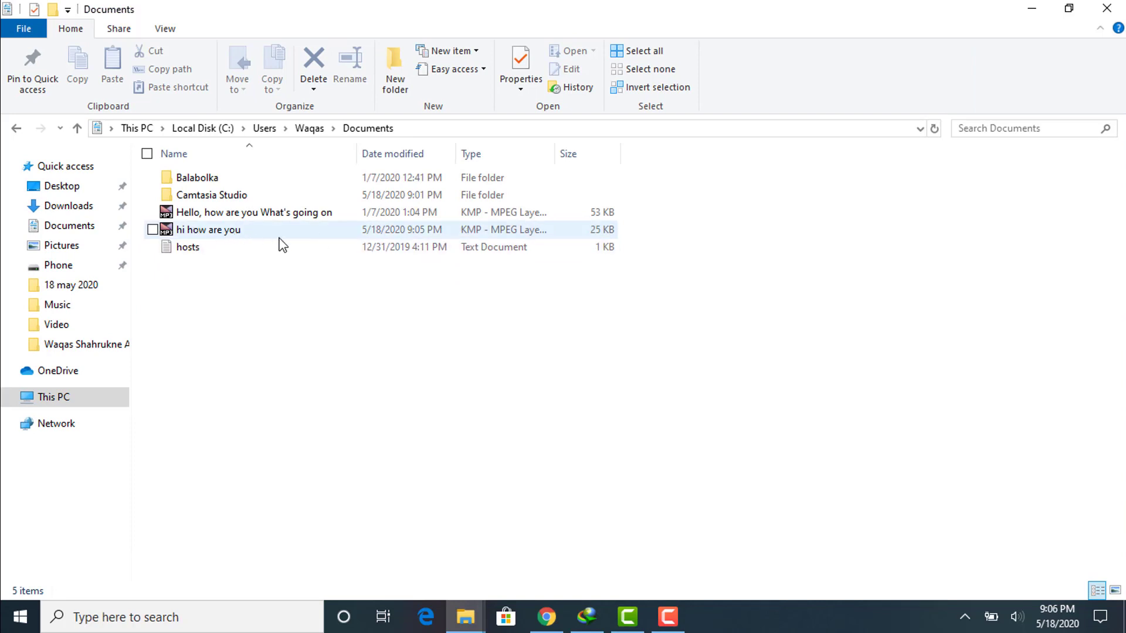
Play the 'hi how are you' MP3 in KMPlayer, then minimize the player.
double_click(234, 235)
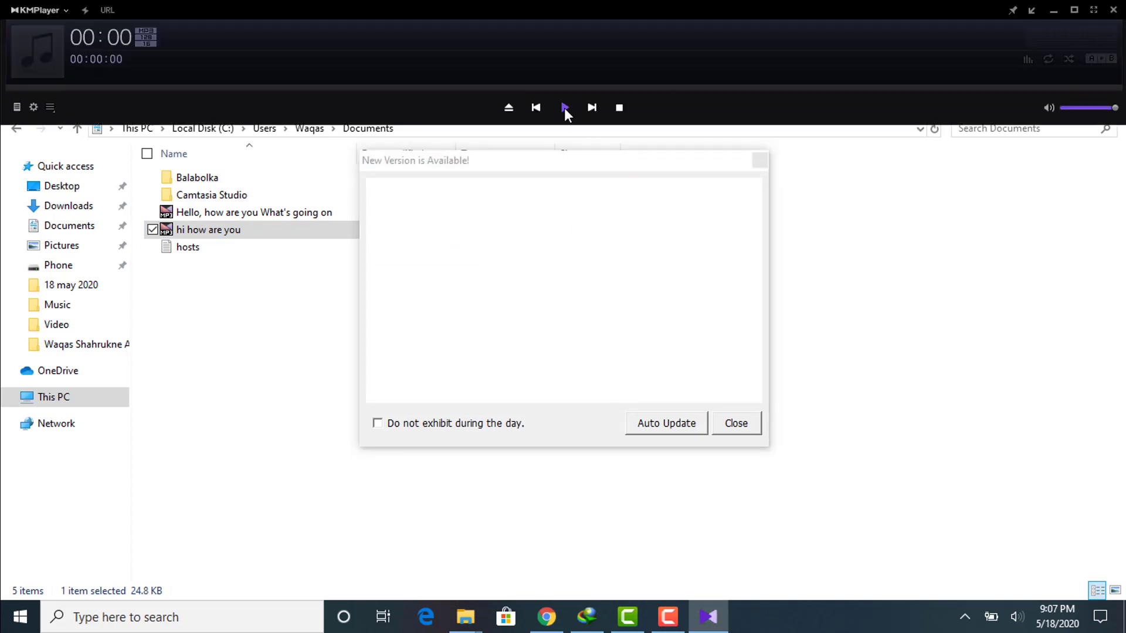
left_click(565, 107)
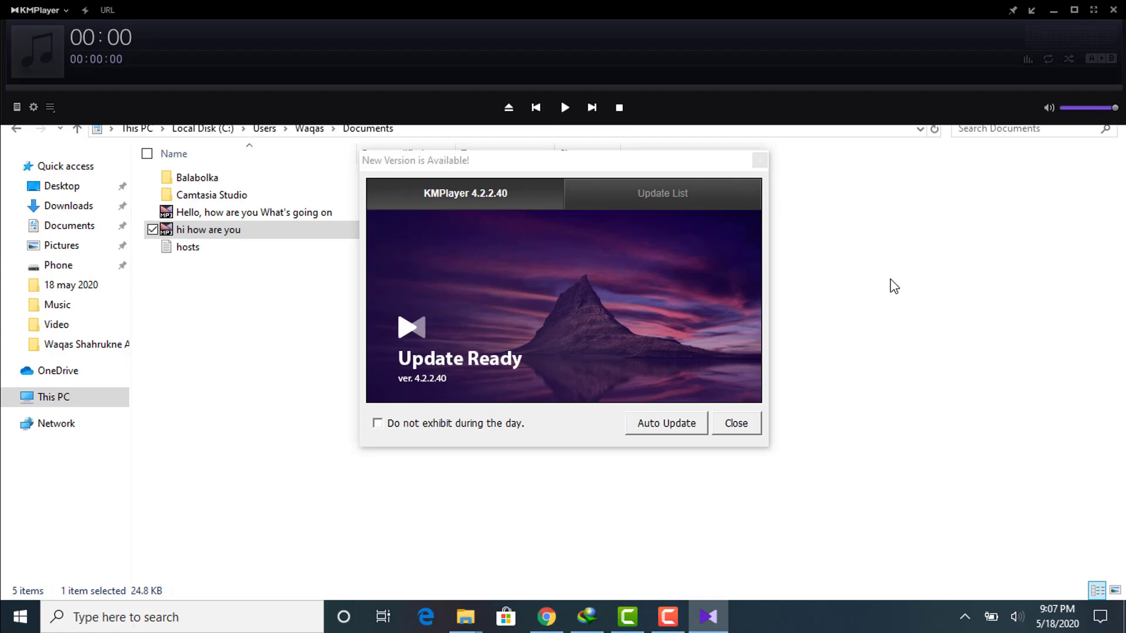
left_click(1059, 13)
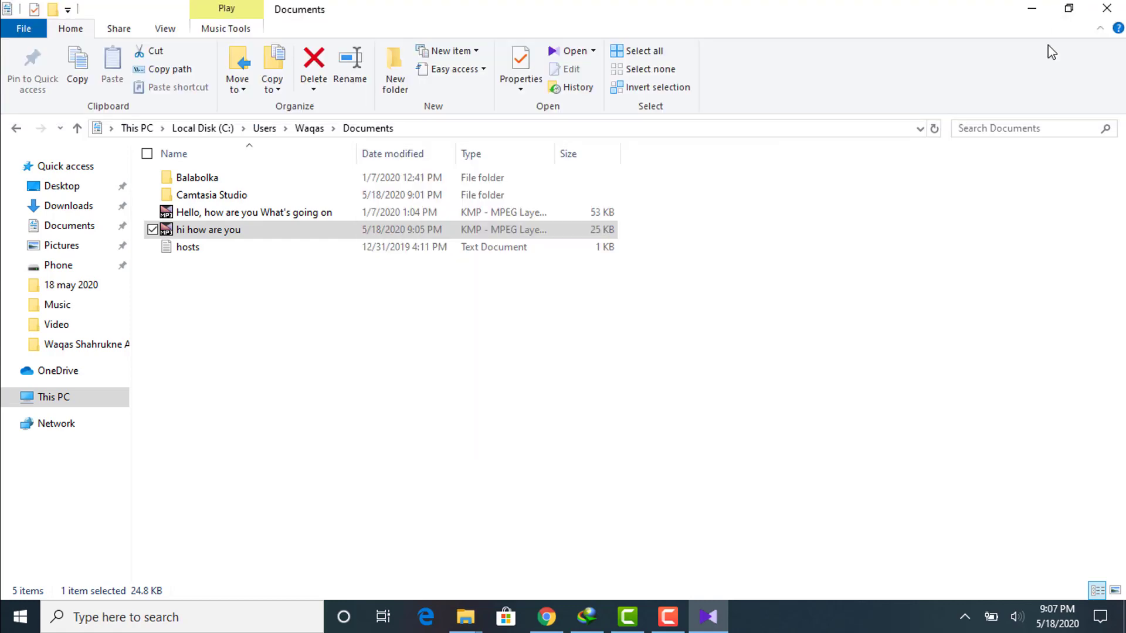
Minimize Chrome, exit Balabolka from its tray icon and decline saving Document1.
key("alt+Tab")
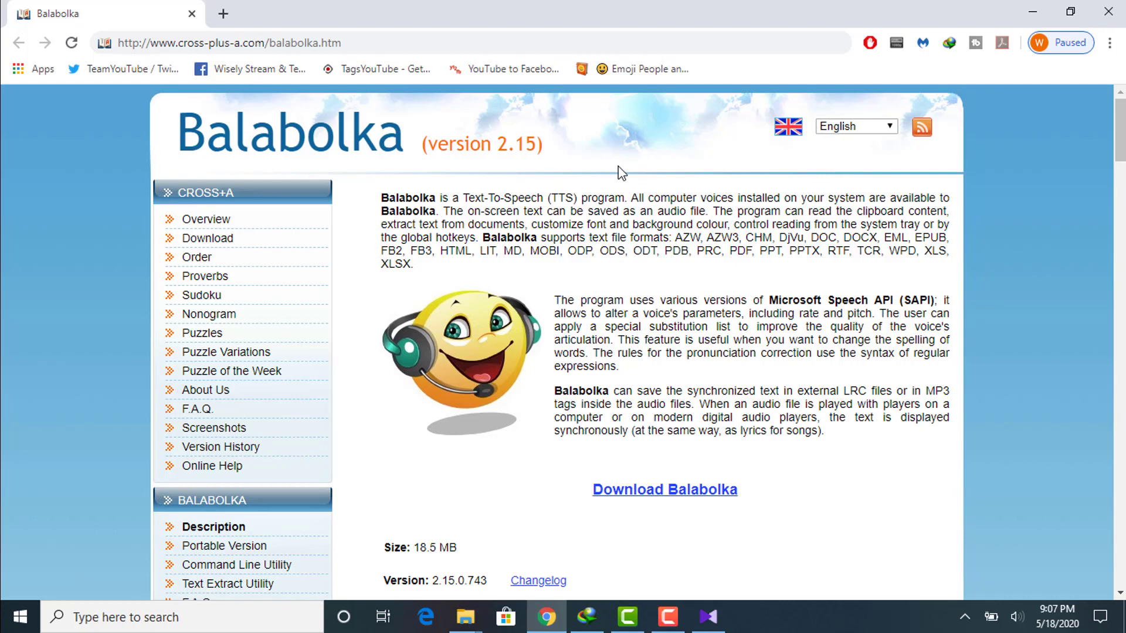
left_click(1032, 12)
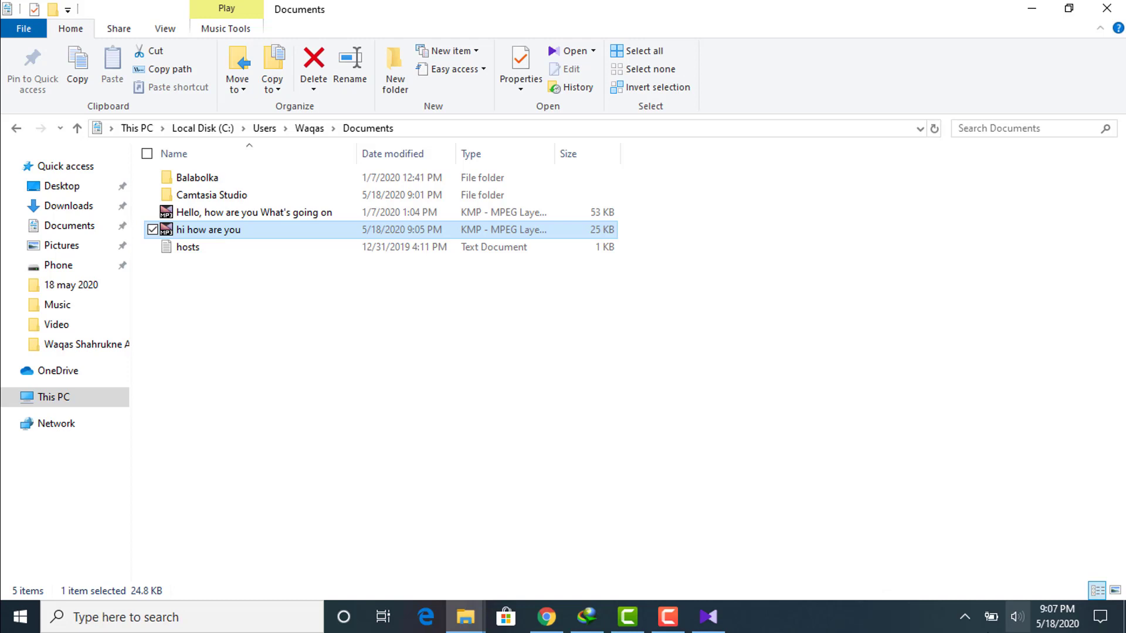
left_click(964, 617)
right_click(946, 552)
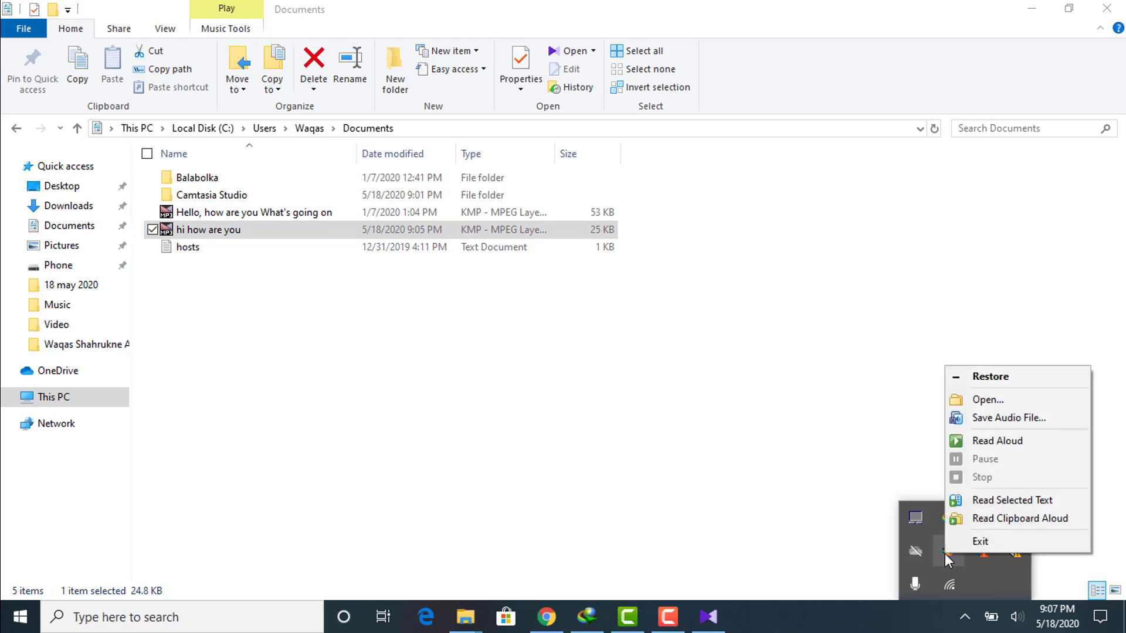
left_click(982, 544)
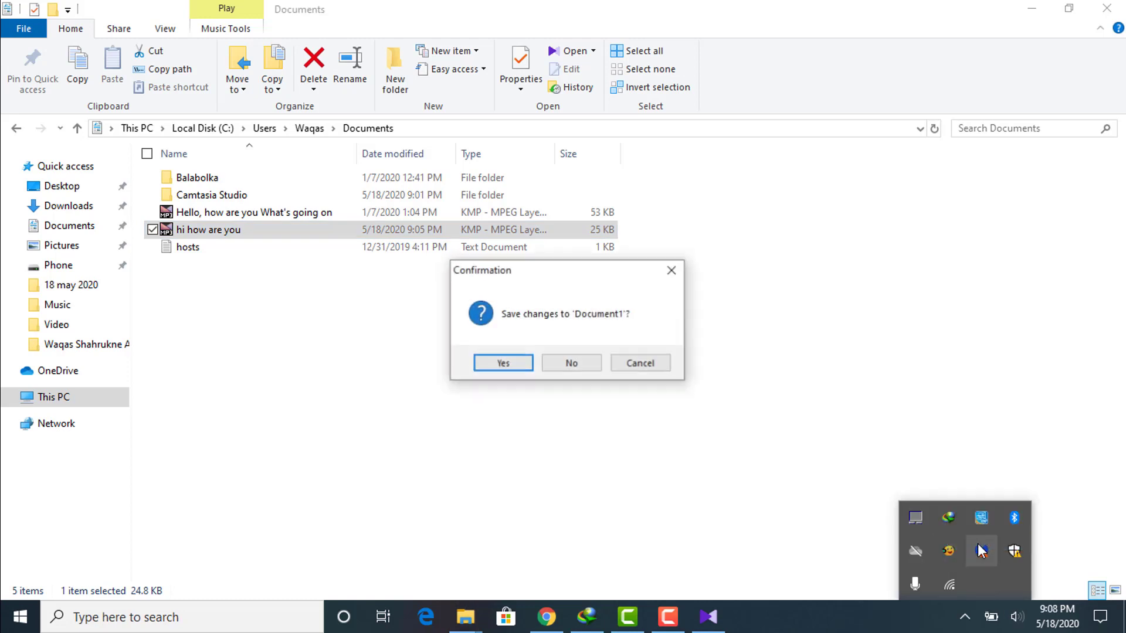
left_click(565, 364)
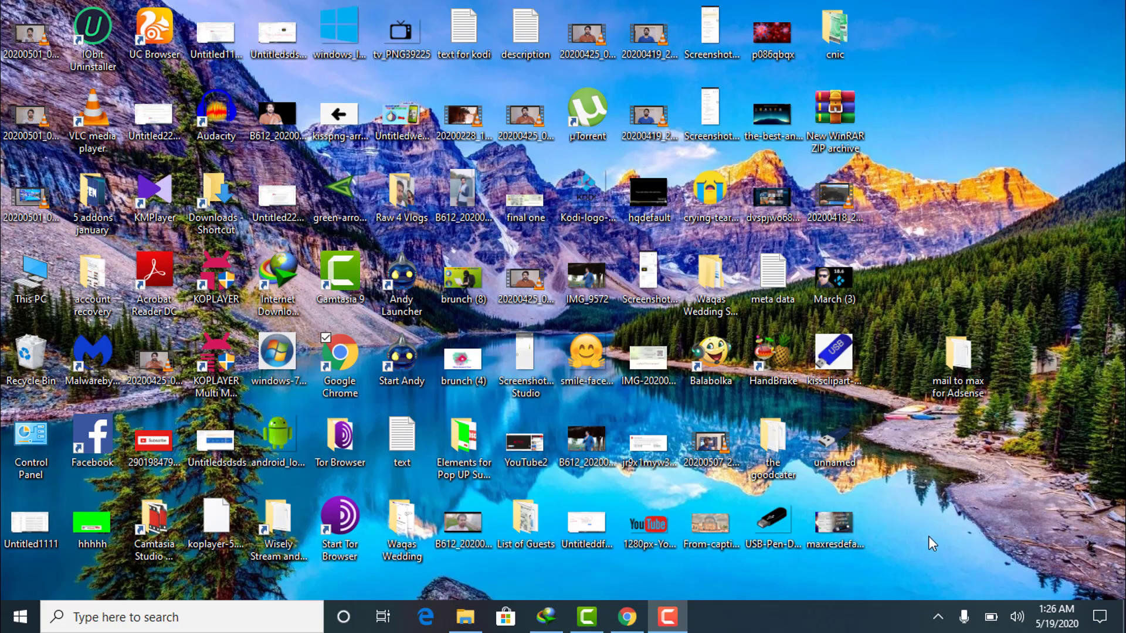
Back in Chrome, request the WINDOWS EXECUTABLE download from the Daniel MLG English Voice archive page.
left_click(627, 616)
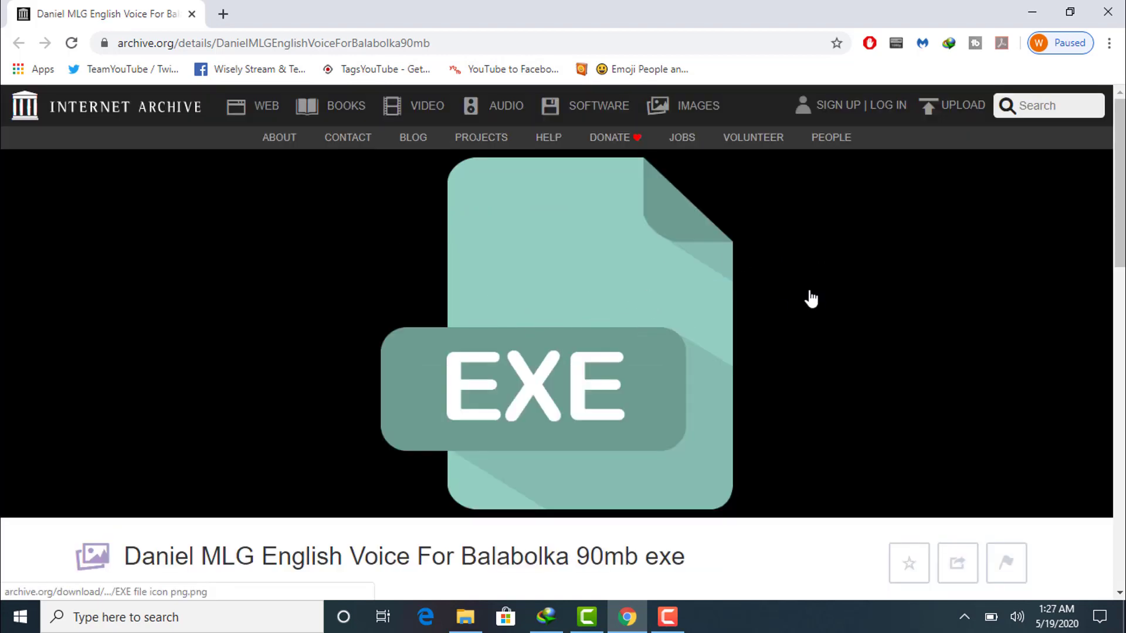
scroll(264, 370, "down", 2)
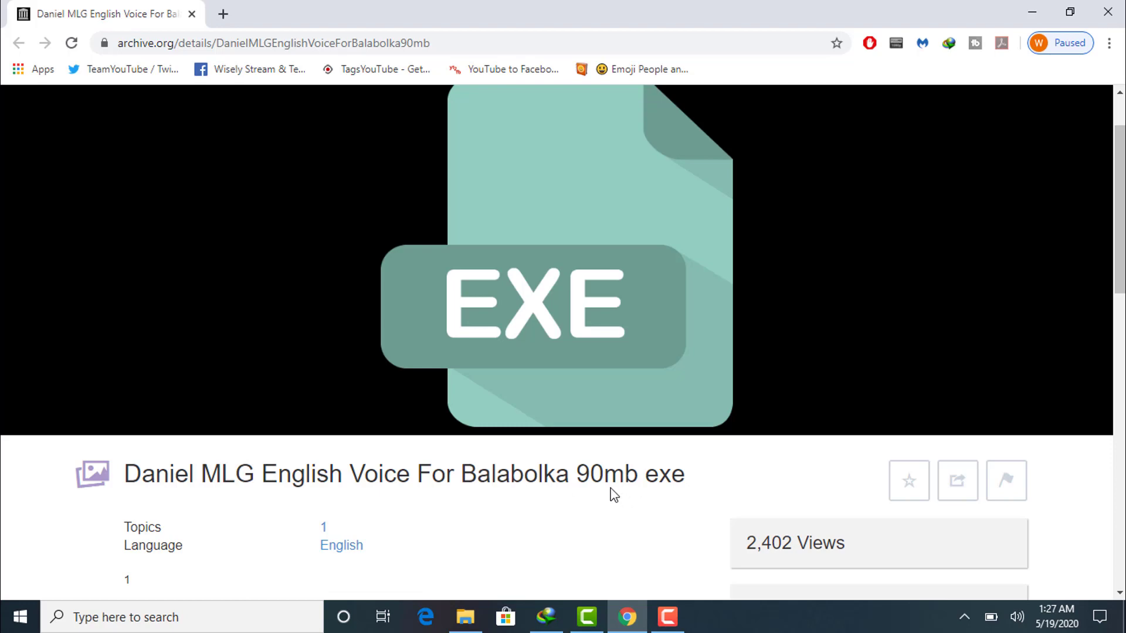
scroll(676, 472, "down", 5)
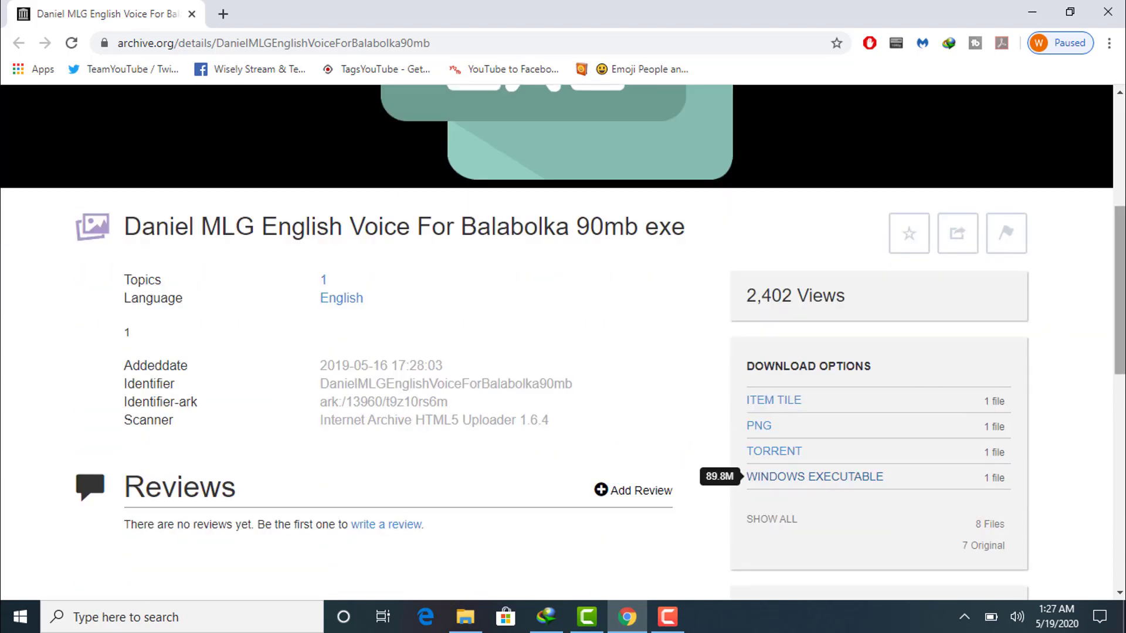
scroll(698, 364, "down", 3)
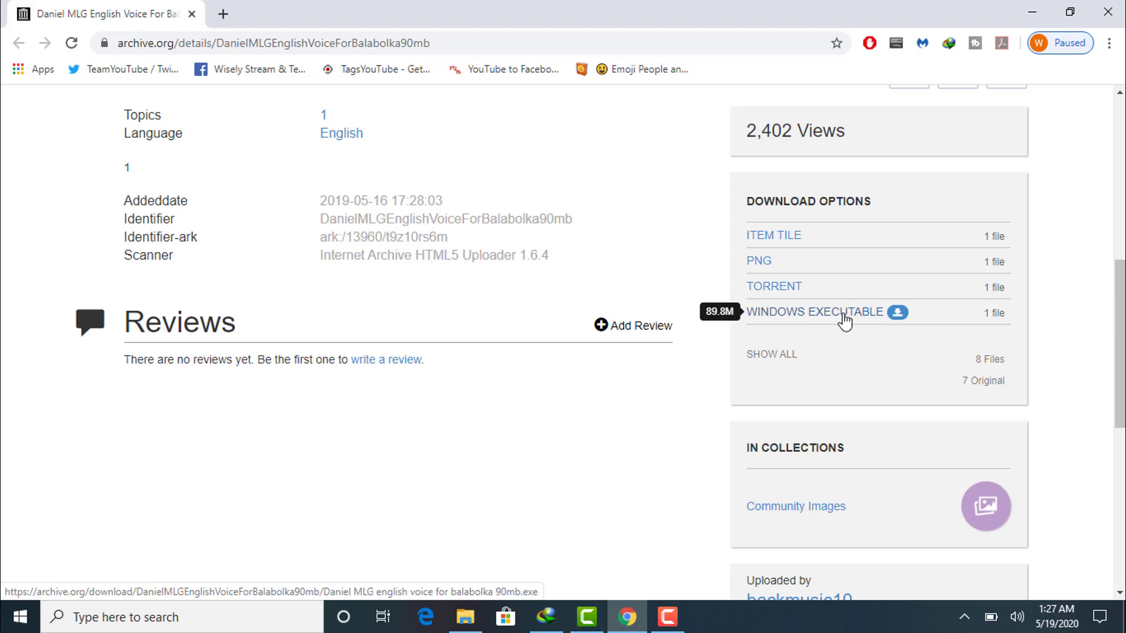
left_click(865, 316)
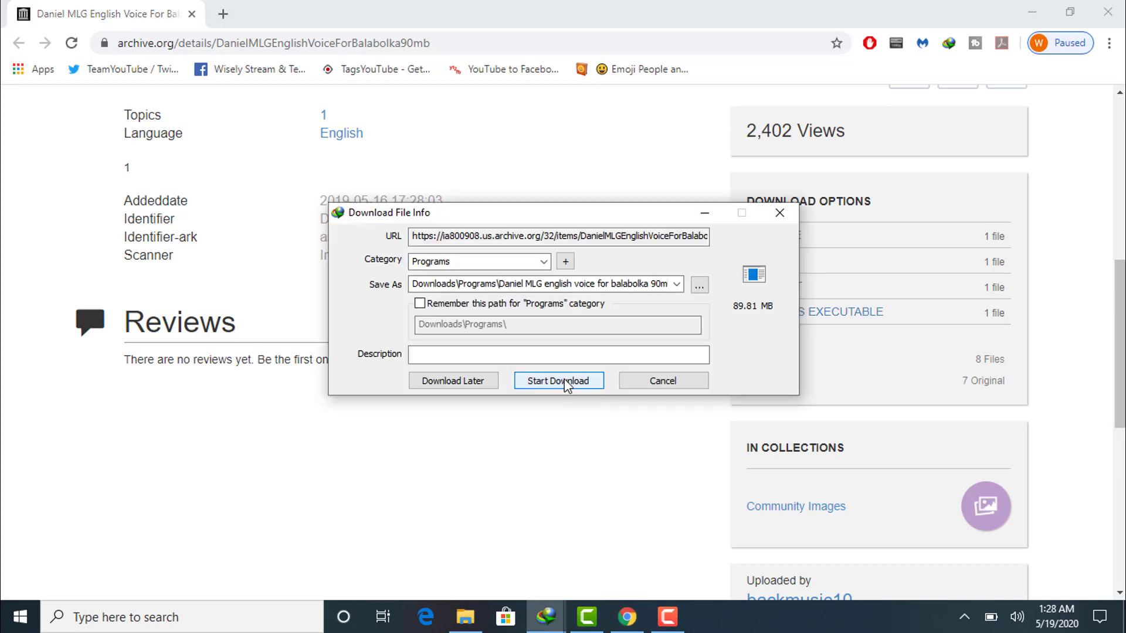
Download the 89.81 MB voice installer in IDM, then open its containing folder.
left_click(564, 380)
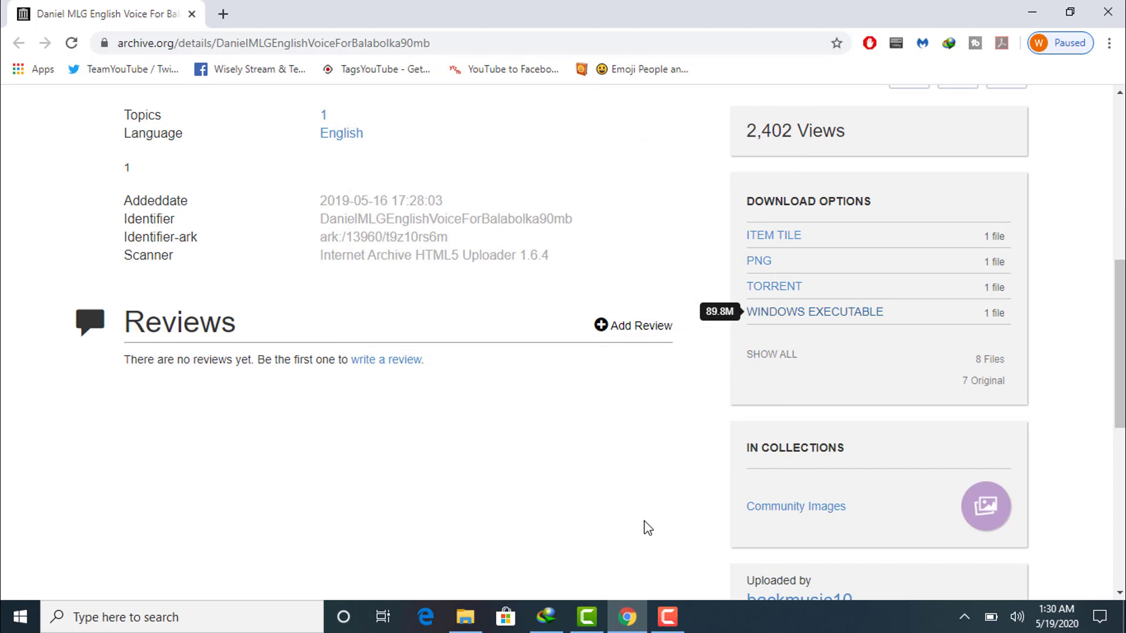
left_click(963, 617)
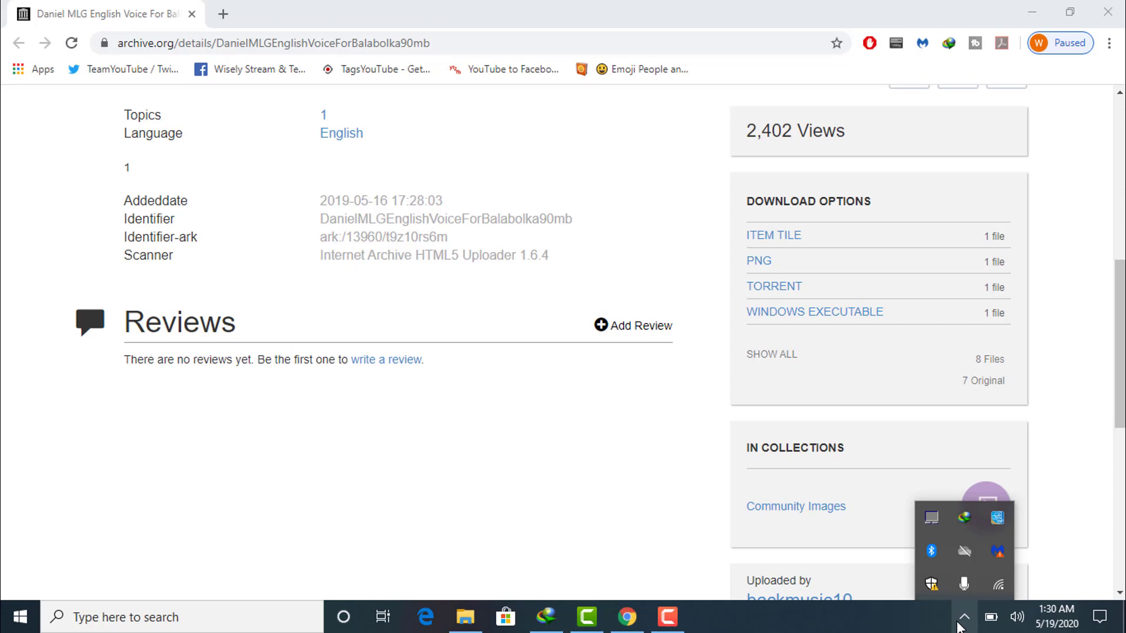
double_click(964, 517)
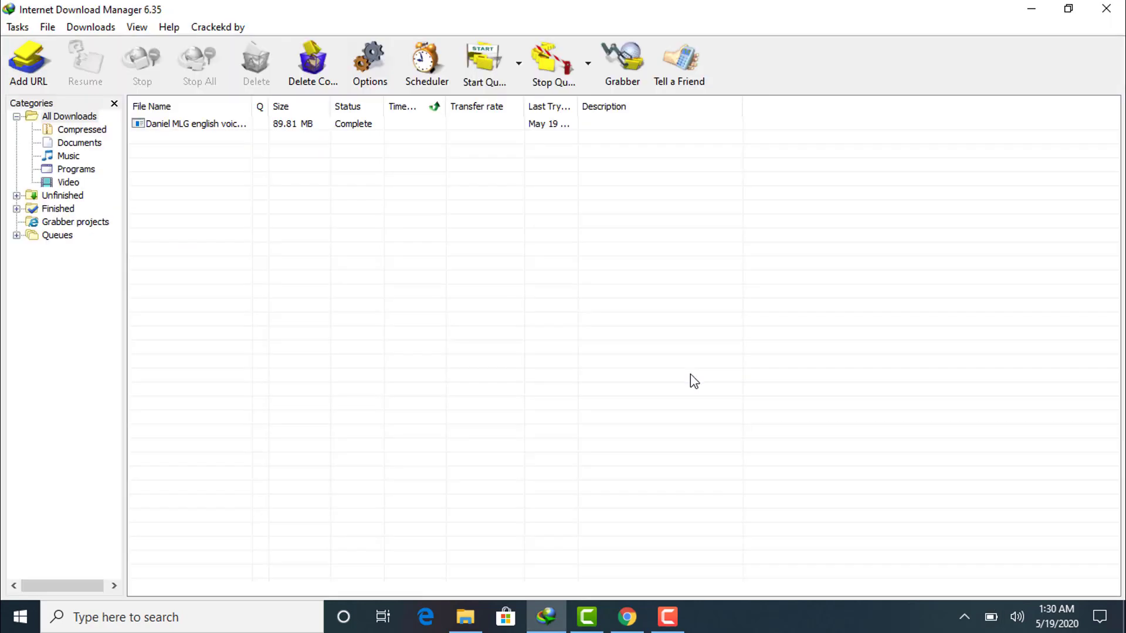
right_click(311, 127)
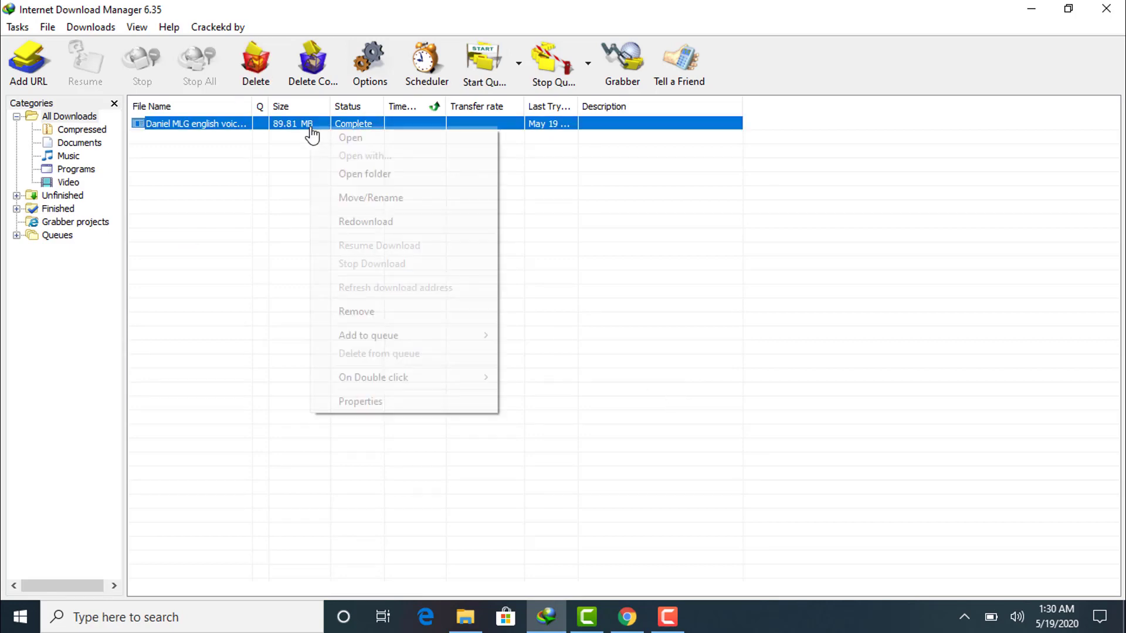
left_click(403, 176)
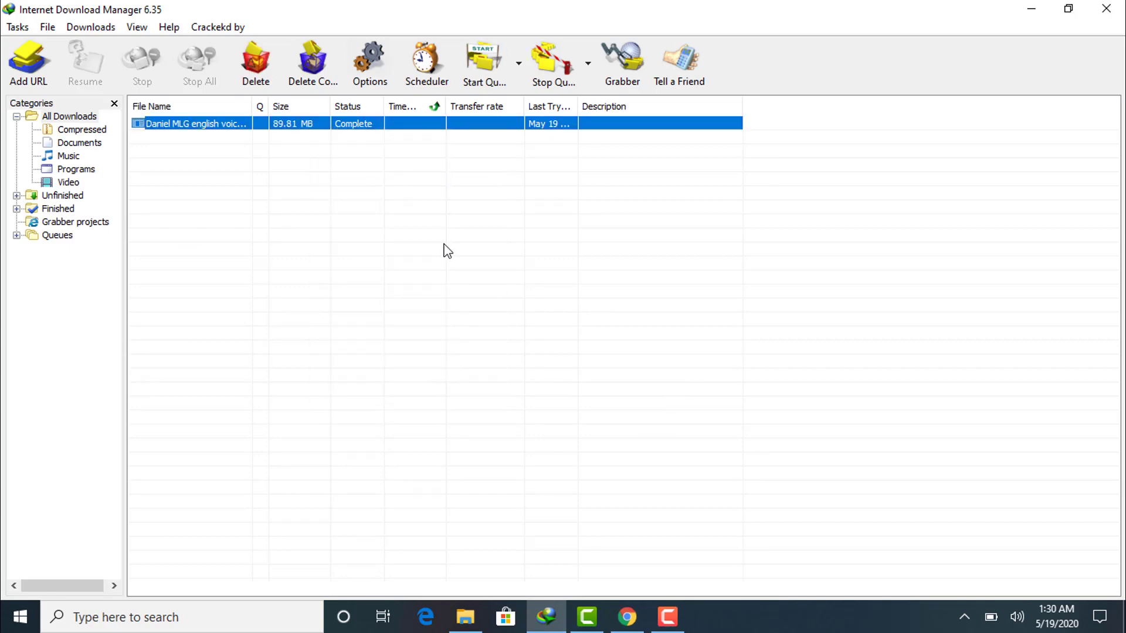
Run the Daniel MLG English voice installer from Downloads\Programs.
right_click(297, 235)
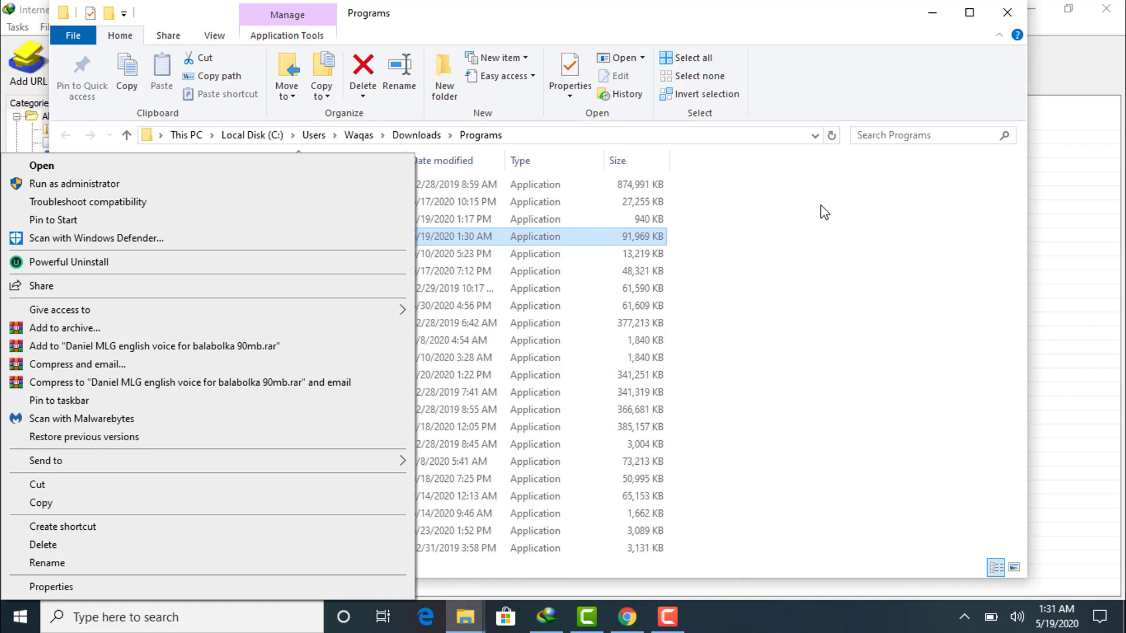
key("Return")
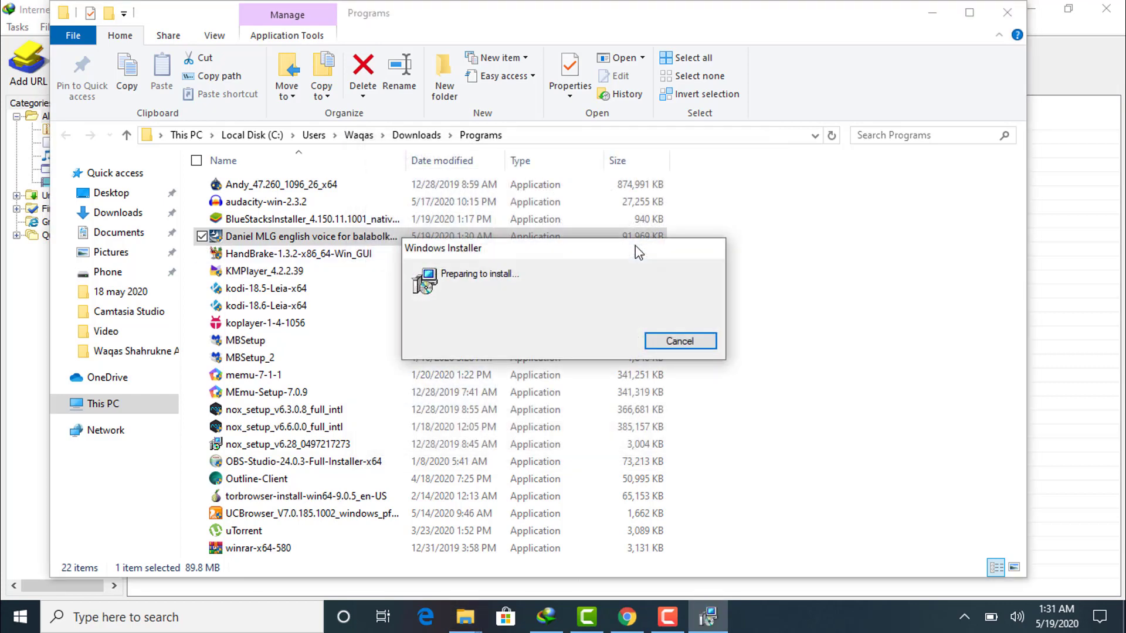
Install the Daniel British Voice with accepted terms and the default folder, then close the Programs window.
left_click(646, 439)
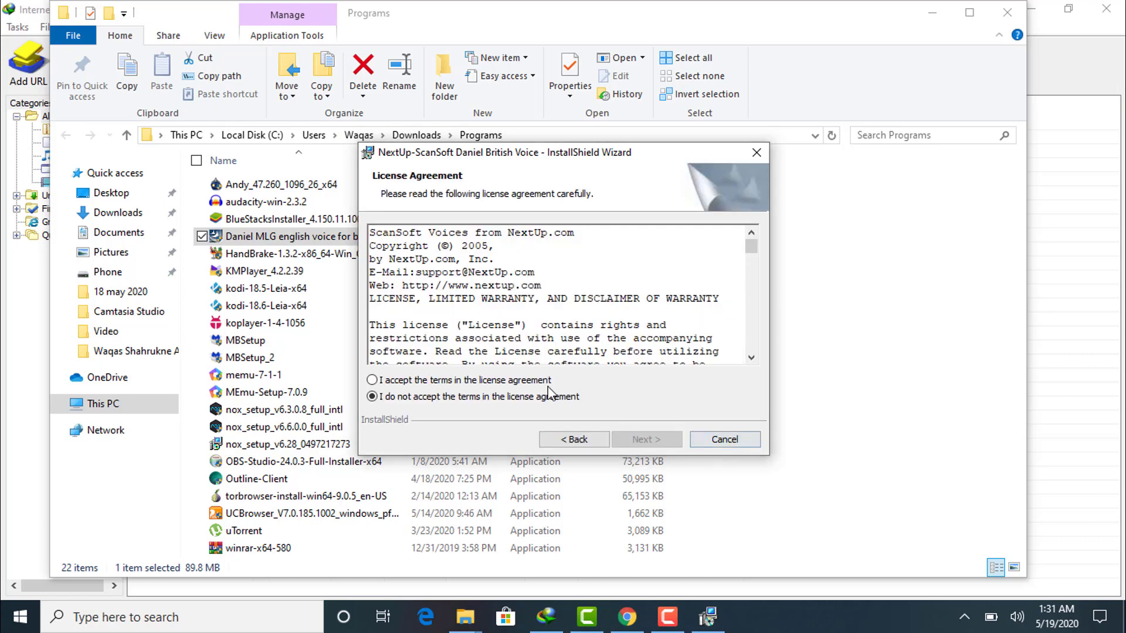
left_click(394, 379)
left_click(637, 440)
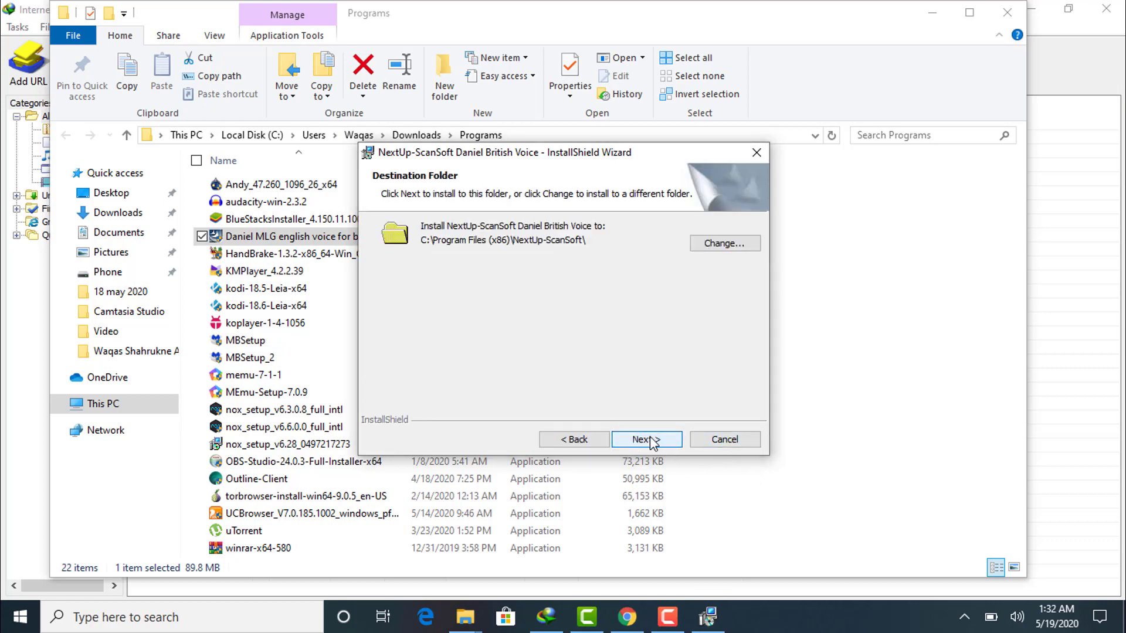
left_click(655, 443)
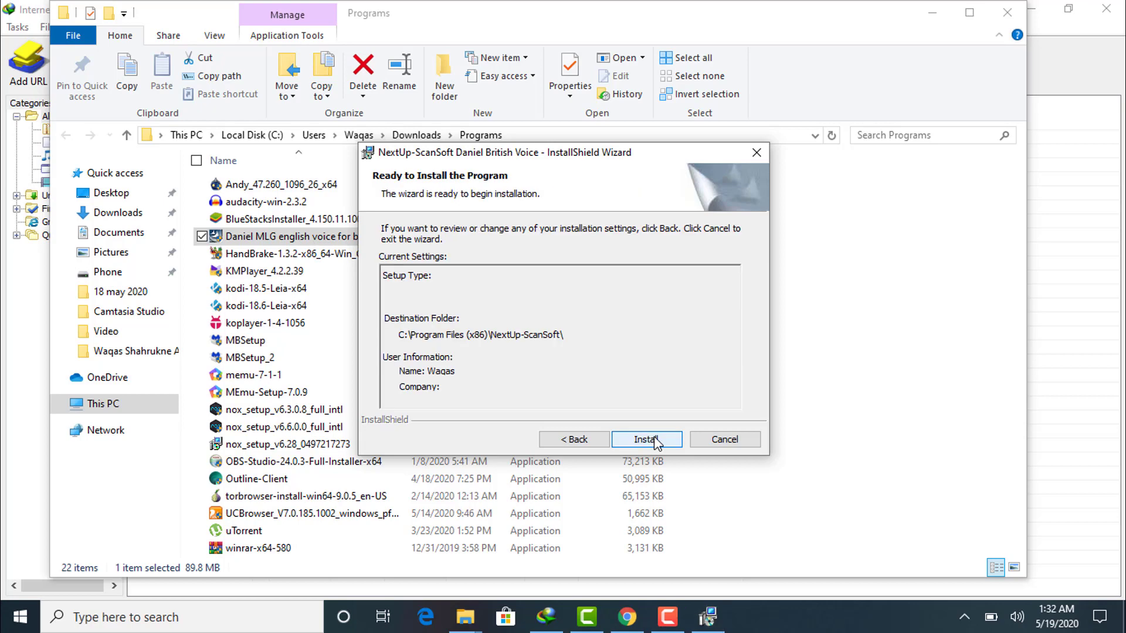
left_click(670, 441)
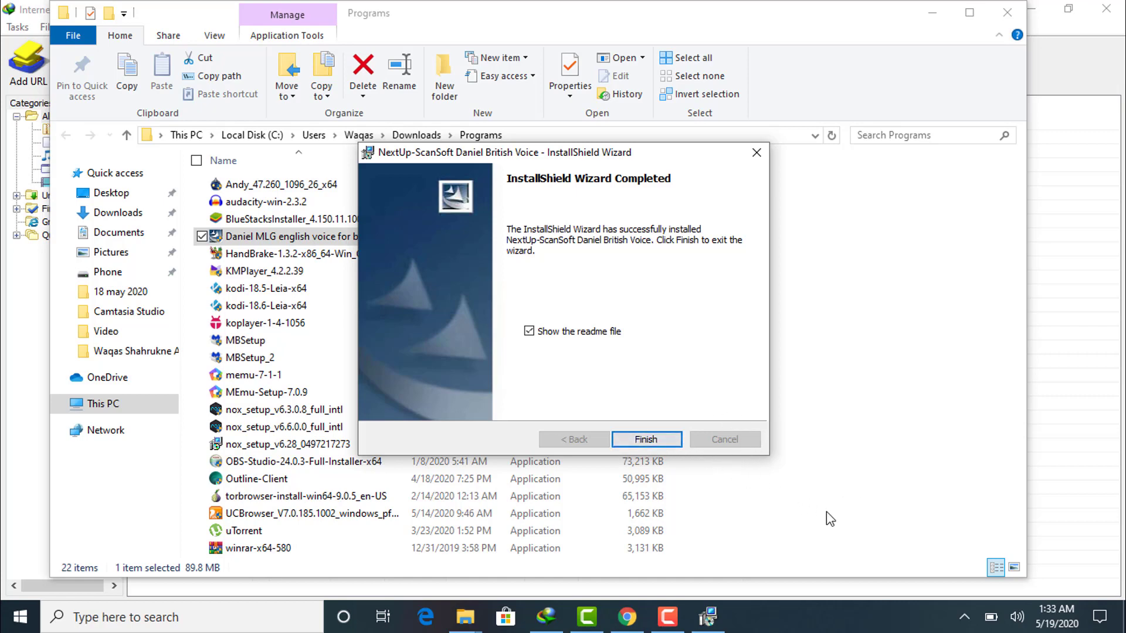
left_click(646, 439)
left_click(1011, 12)
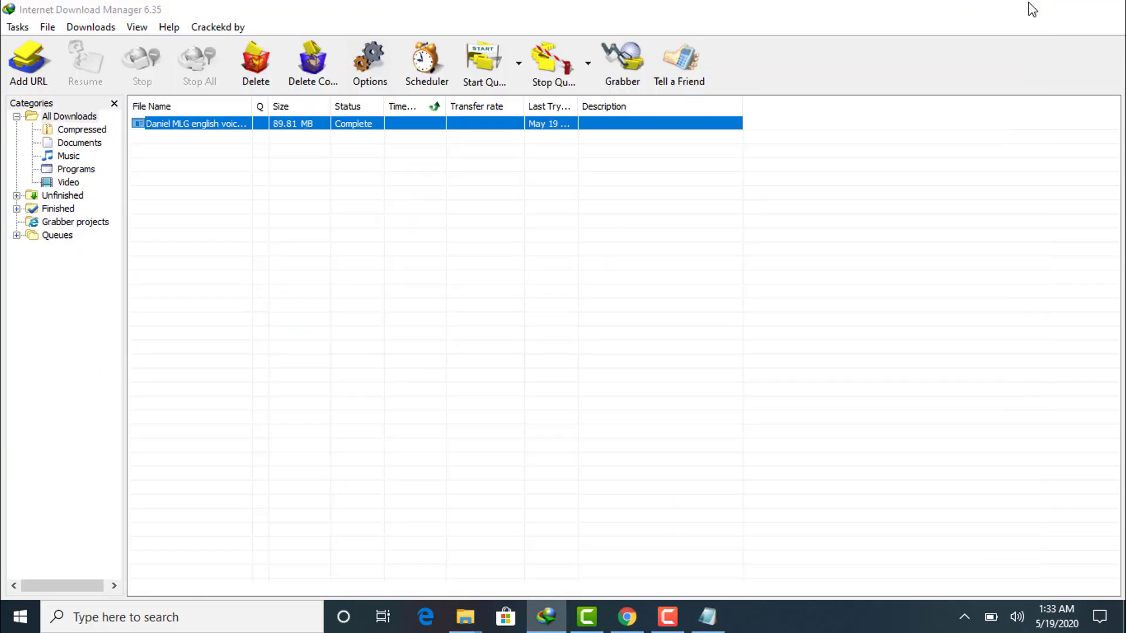
Minimize IDM and Chrome, then expand Balabolka's SAPI 5 voice list showing ScanSoft Daniel.
left_click(1031, 8)
left_click(1030, 7)
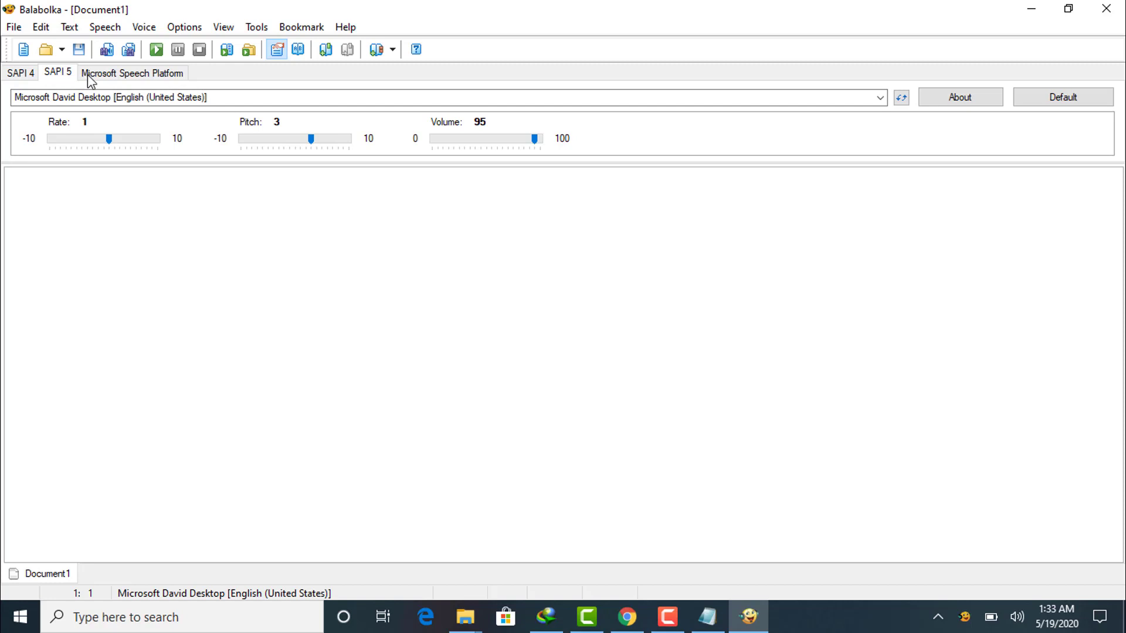
left_click(879, 100)
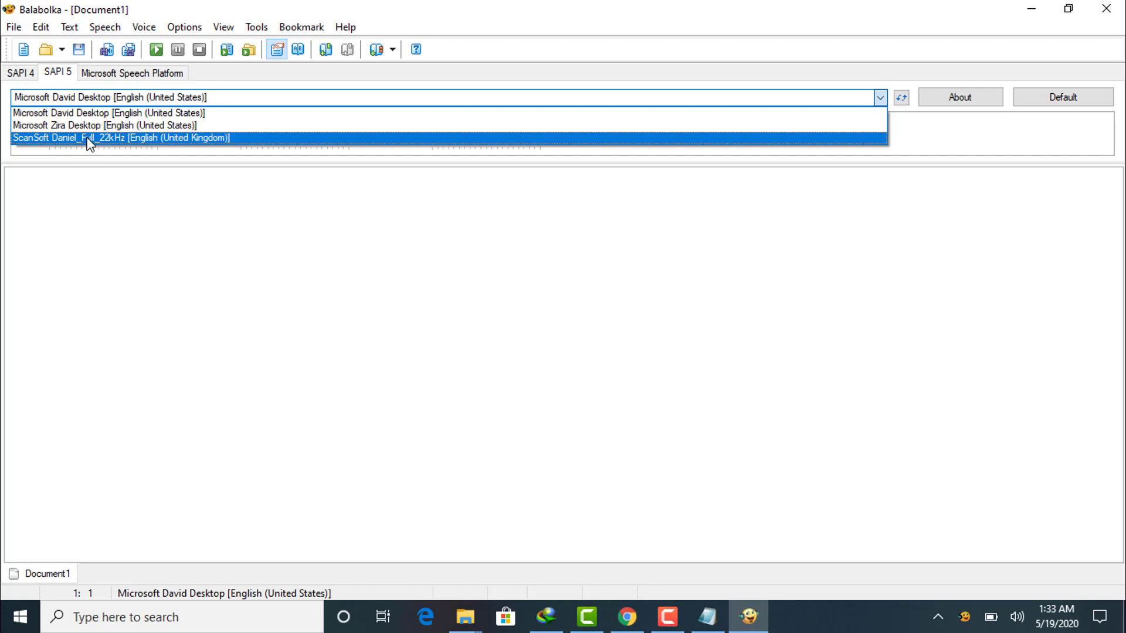
Select ScanSoft Daniel_Full_22kHz, enter 'how are you' and read it aloud.
left_click(114, 141)
type("how are you?")
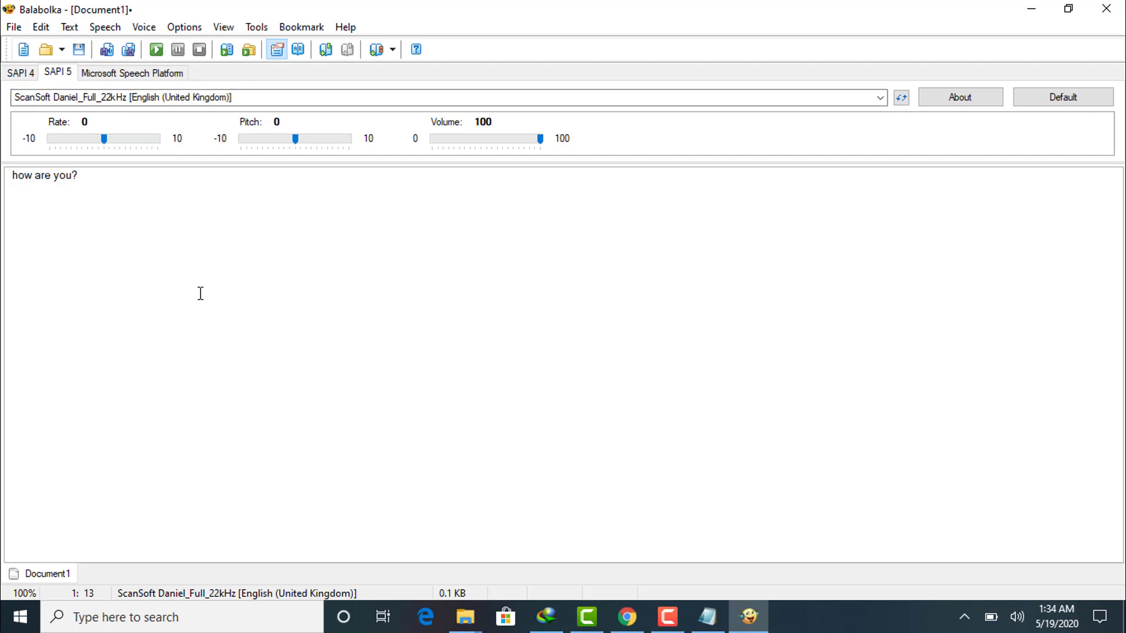
left_click(153, 52)
left_click(157, 49)
Set the speaking rate to -1 and raise the pitch to 4, testing playback.
mouse_move(104, 136)
left_mouse_down()
mouse_move(121, 141)
mouse_move(100, 143)
left_mouse_up()
left_click(156, 50)
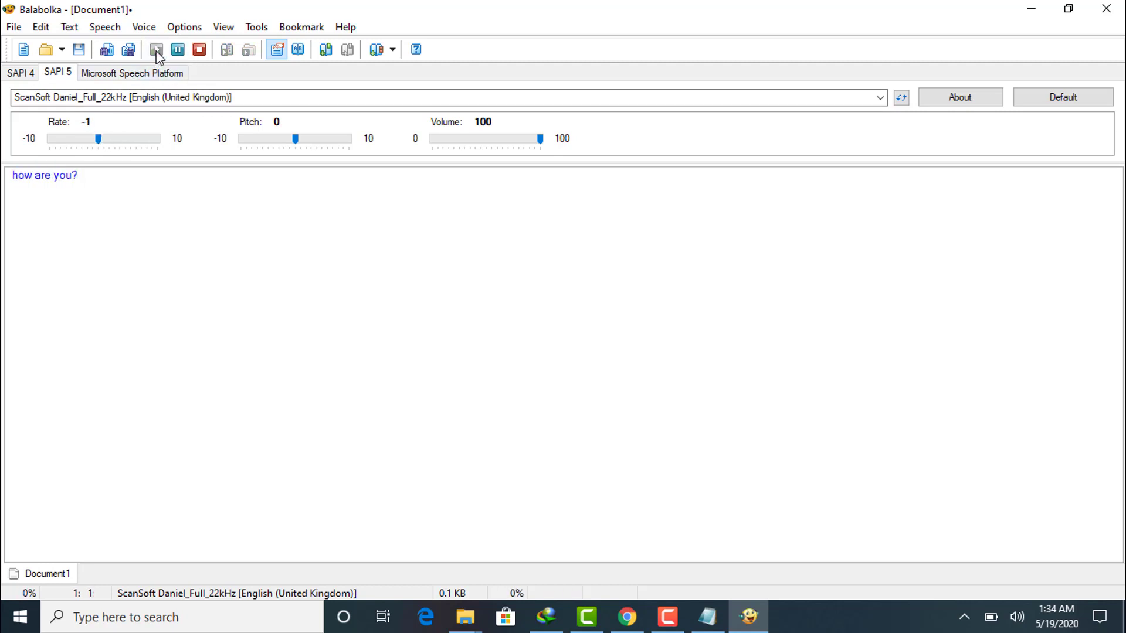
left_click(295, 141)
left_click_drag(299, 150, 319, 147)
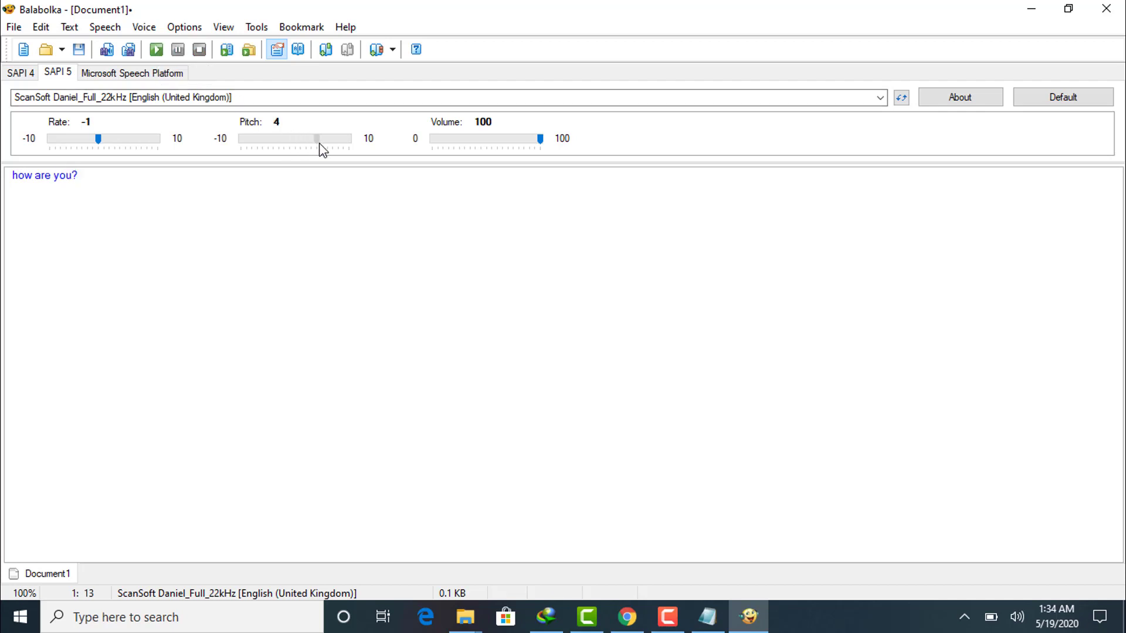
left_click(156, 50)
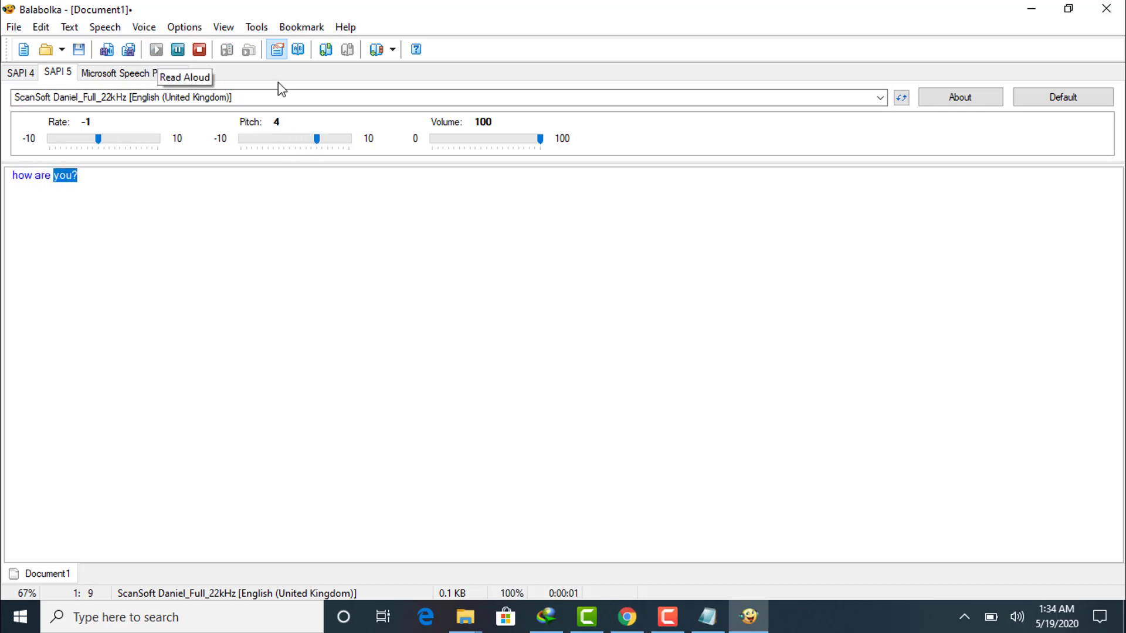
Adjust the volume to 95 with pitch kept at 4, and replay the text.
left_click_drag(540, 143, 495, 152)
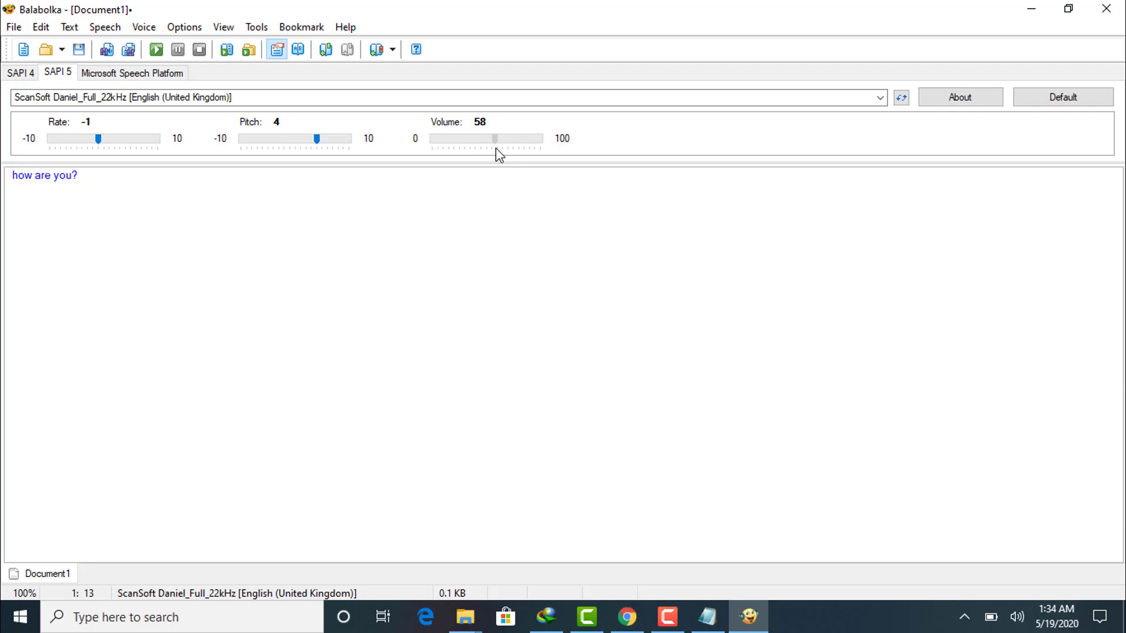
left_click(156, 50)
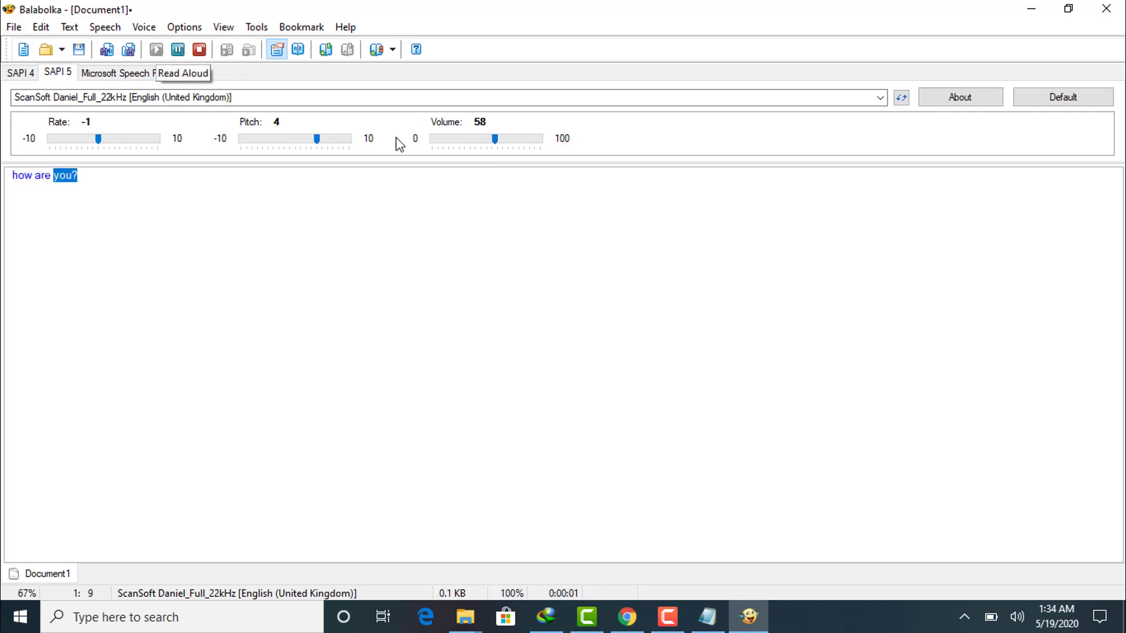
left_click_drag(508, 146, 531, 145)
left_click(155, 51)
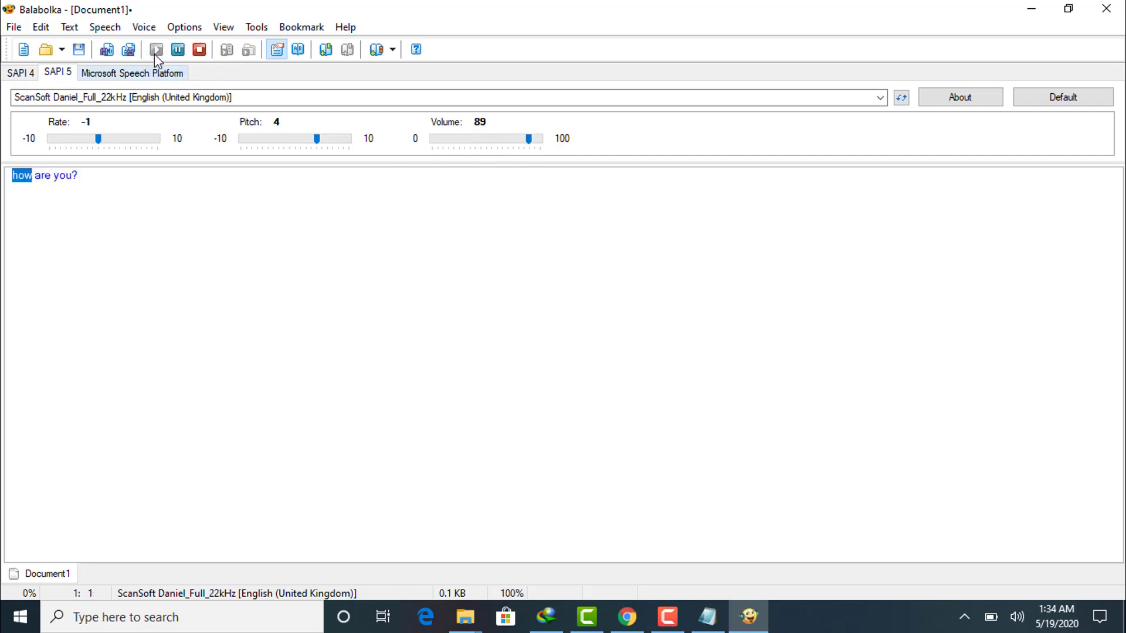
left_click_drag(316, 140, 299, 140)
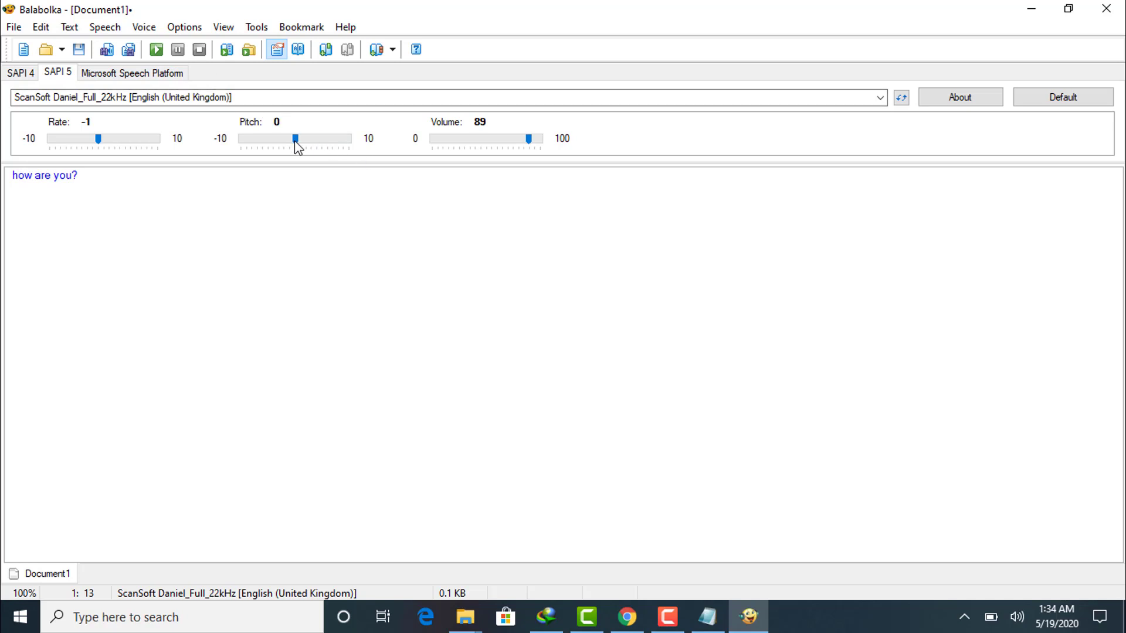
left_click(317, 146)
left_click_drag(527, 149, 539, 145)
left_click(156, 50)
Save the speech as 'how are you' in MP3 Format Sound to Documents.
left_click(13, 28)
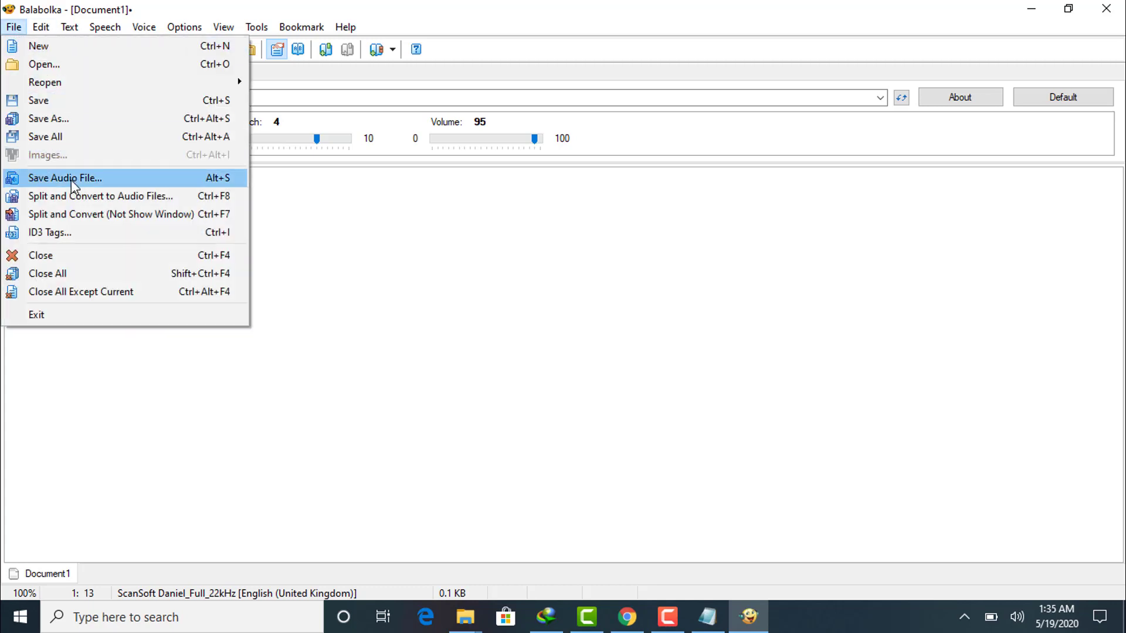
left_click(78, 184)
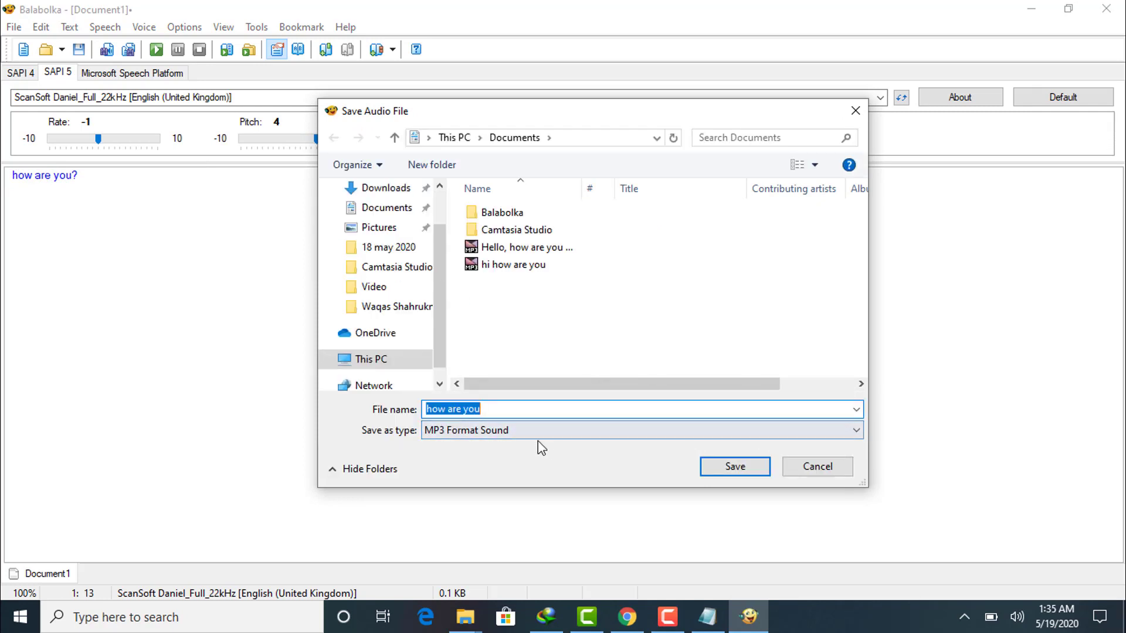
left_click(520, 431)
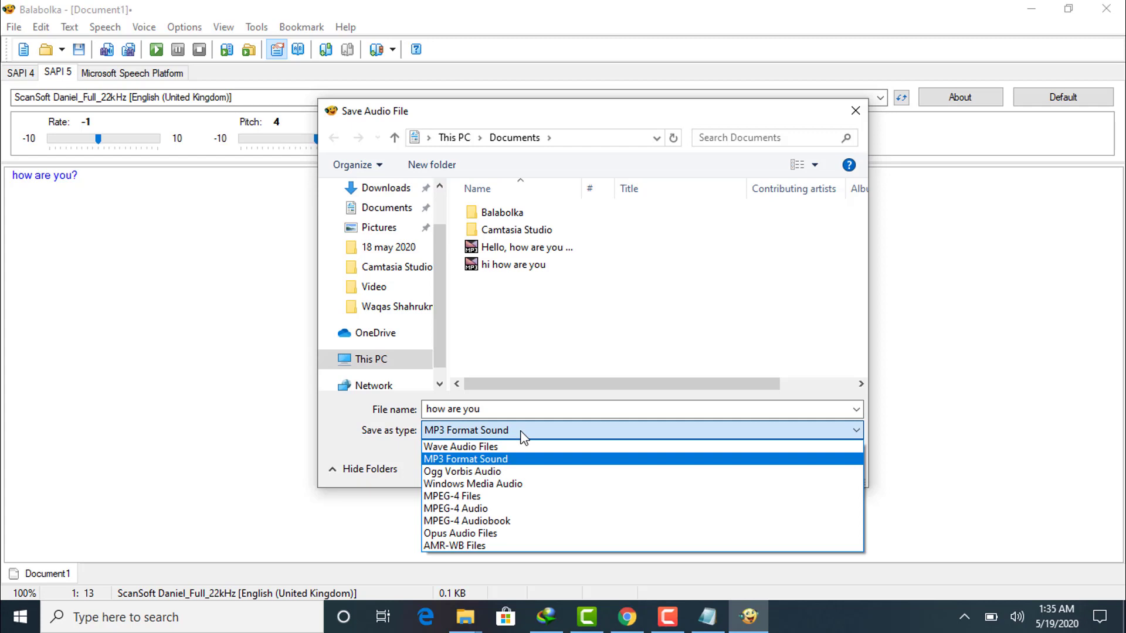
left_click(527, 458)
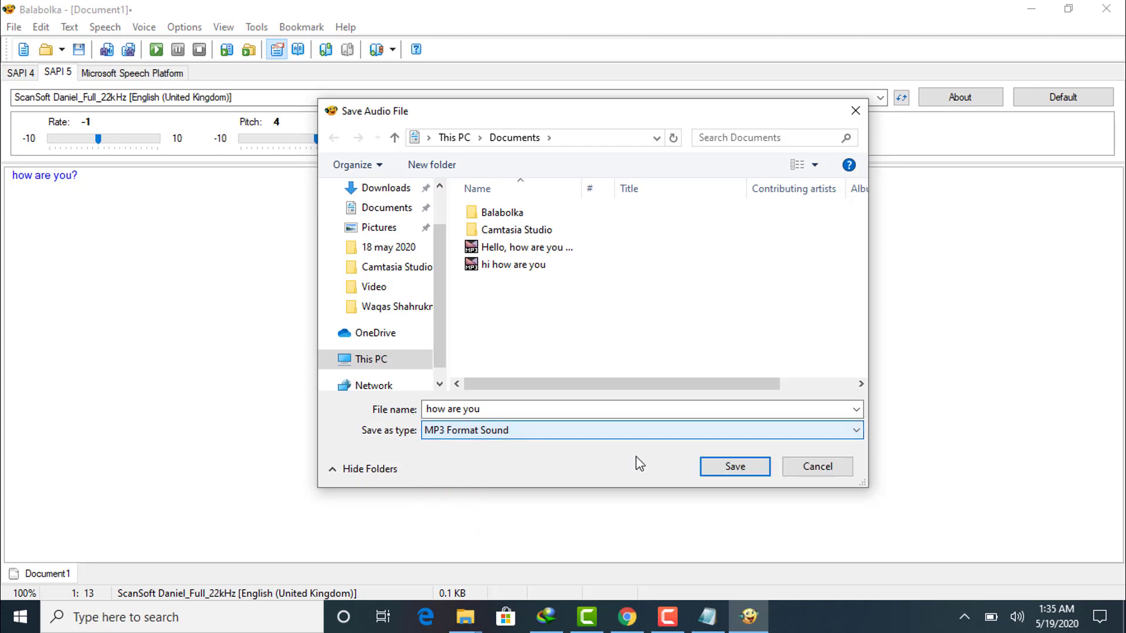
left_click(737, 473)
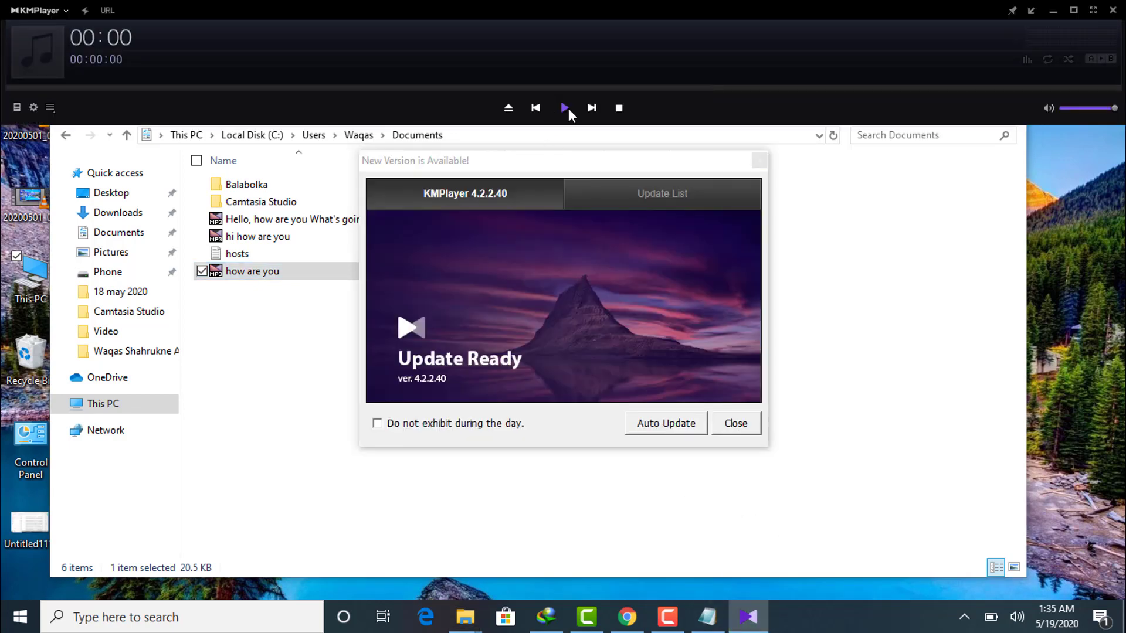
Start playback of how are you.mp3 in KMPlayer.
left_click(566, 108)
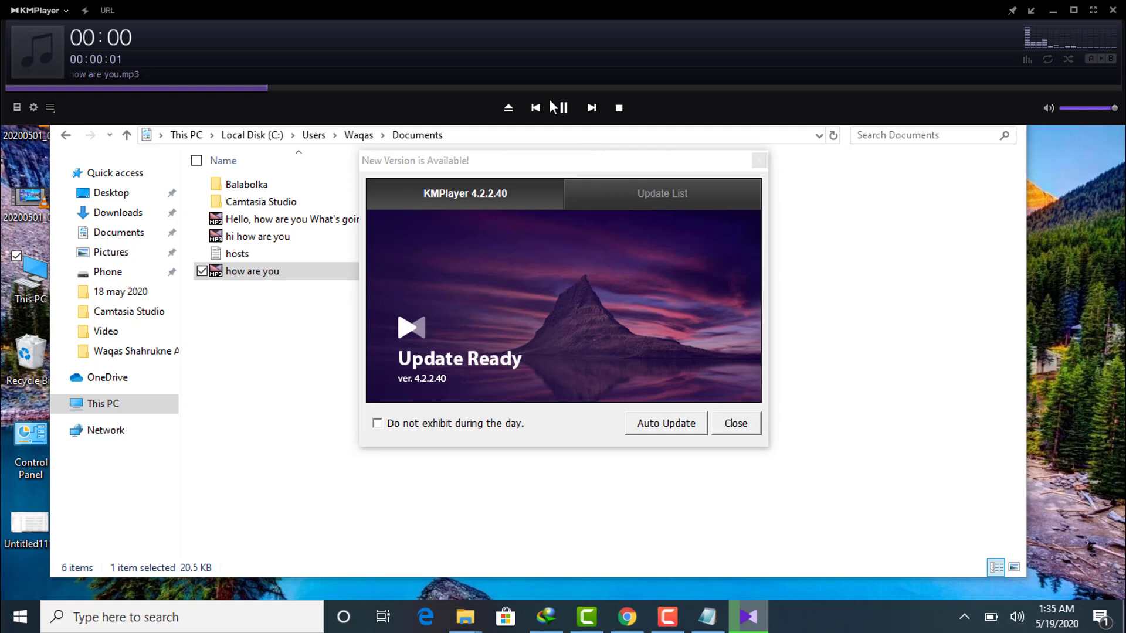